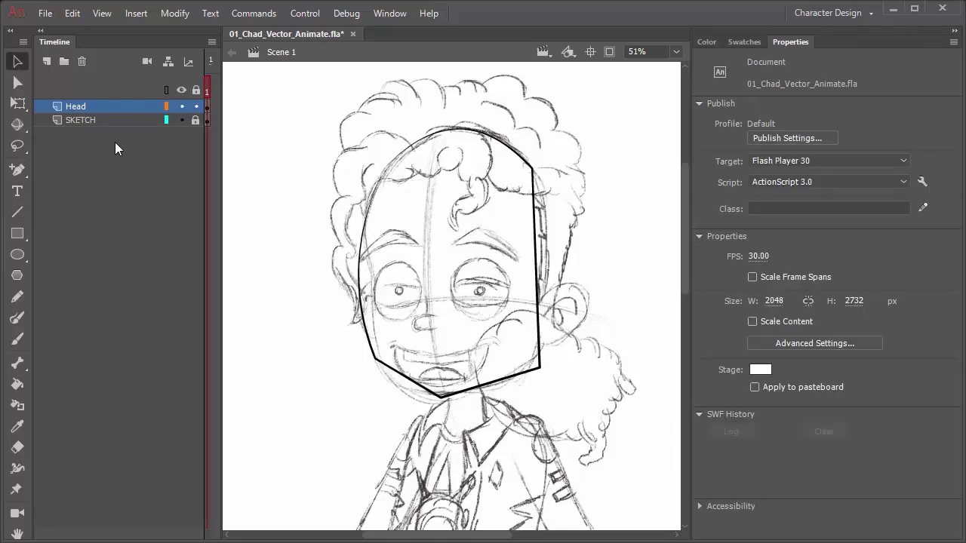
{"action": "key", "text": "v"}
In 10_Chad_Vector_Animate.fla, draw two short hair-strand lines, then pan up to the head sketch
{"action": "left_click_drag", "start_coordinate": [582, 500], "coordinate": [425, 401]}
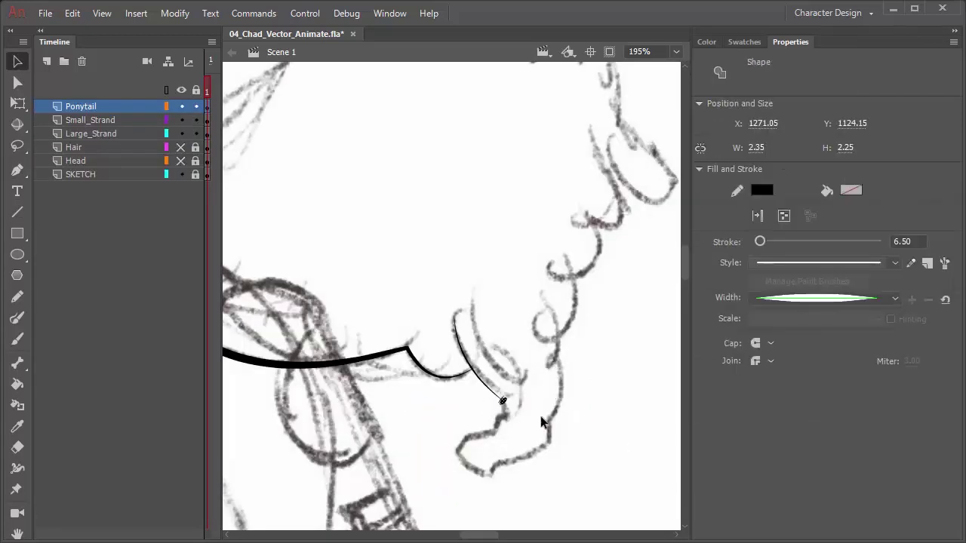
{"action": "left_click", "coordinate": [595, 421]}
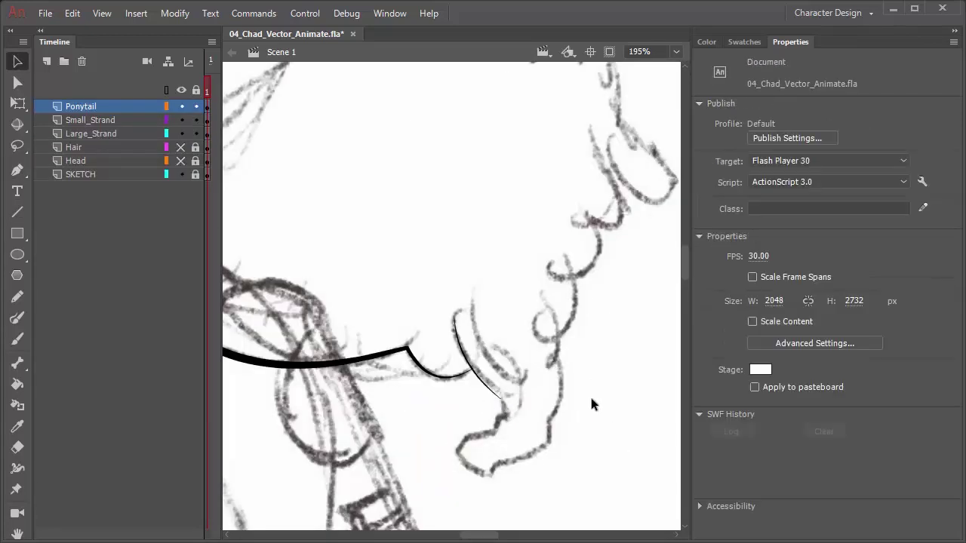
{"action": "key", "text": "n"}
{"action": "left_click_drag", "start_coordinate": [501, 398], "coordinate": [501, 416]}
{"action": "left_click_drag", "start_coordinate": [500, 417], "coordinate": [468, 435]}
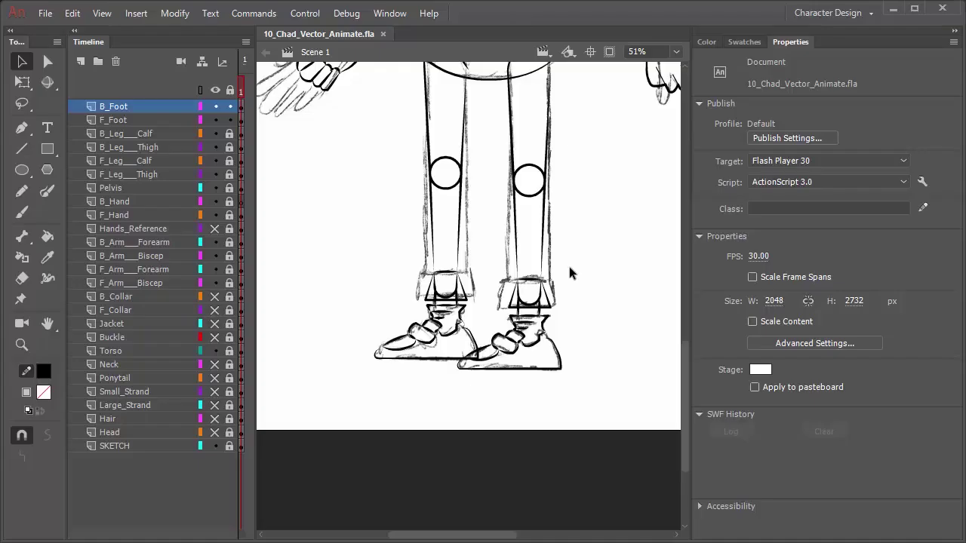
{"action": "left_click_drag", "start_coordinate": [547, 249], "coordinate": [542, 439]}
{"action": "left_click_drag", "start_coordinate": [521, 71], "coordinate": [498, 408]}
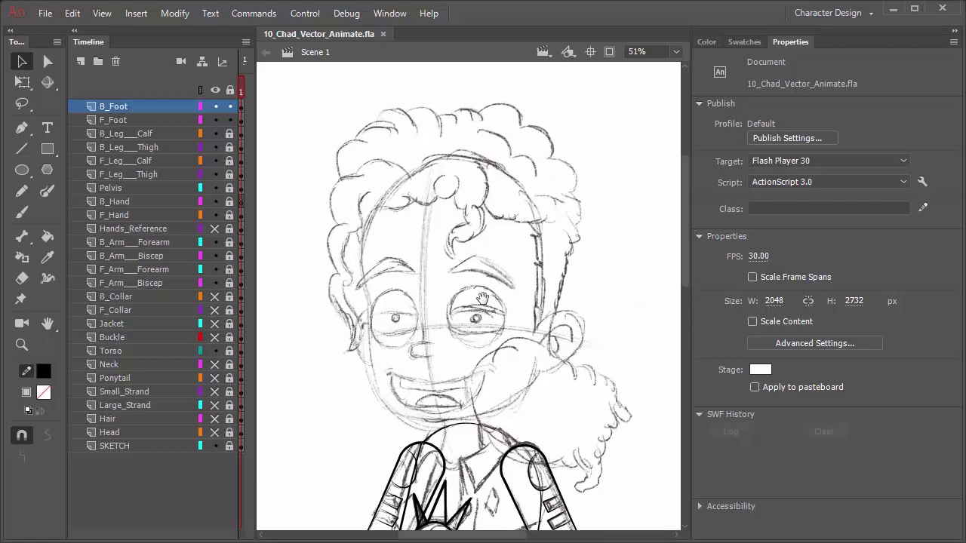
Hide all layers, then make only the Head layer visible again
{"action": "left_click", "coordinate": [215, 89]}
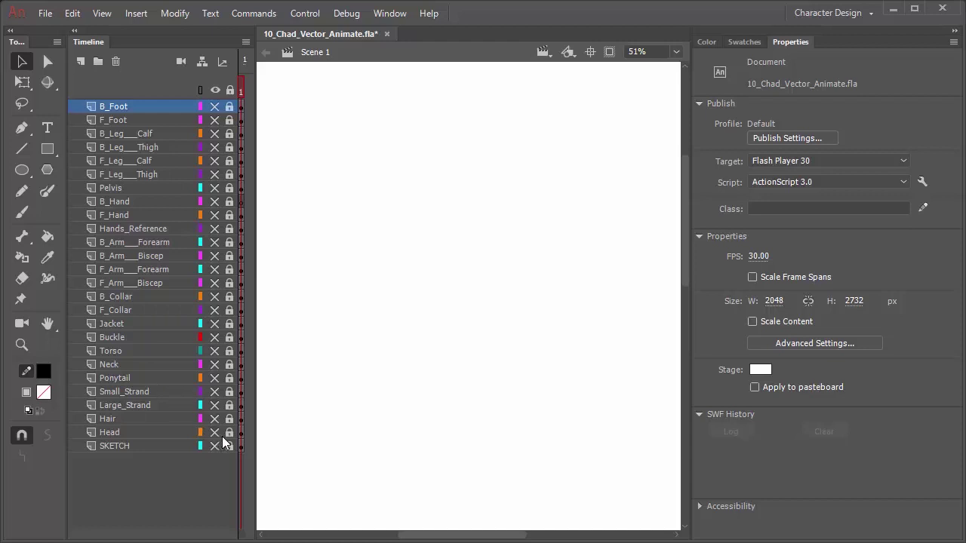
{"action": "left_click", "coordinate": [215, 432]}
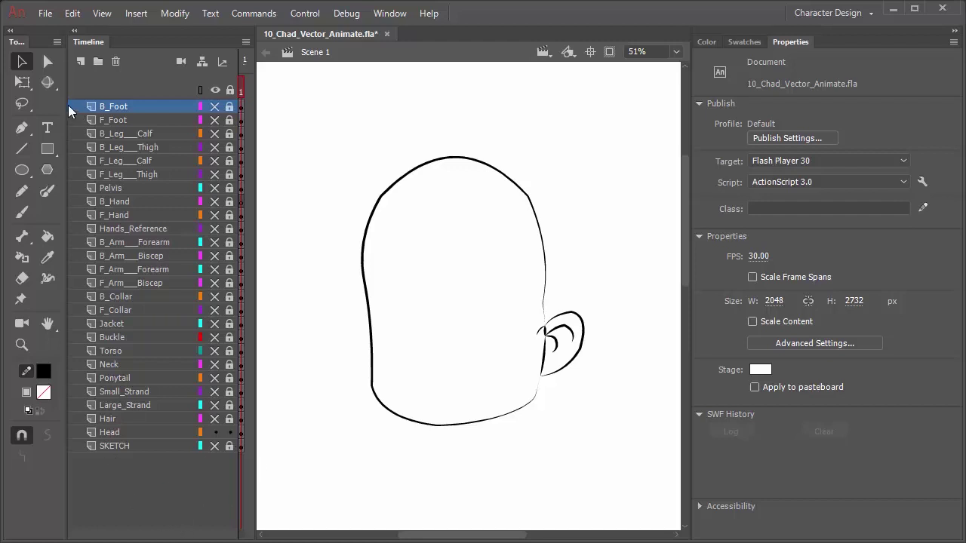
Add a new layer and name it COLOR_REFERENCE
{"action": "left_click", "coordinate": [80, 61]}
{"action": "double_click", "coordinate": [117, 107]}
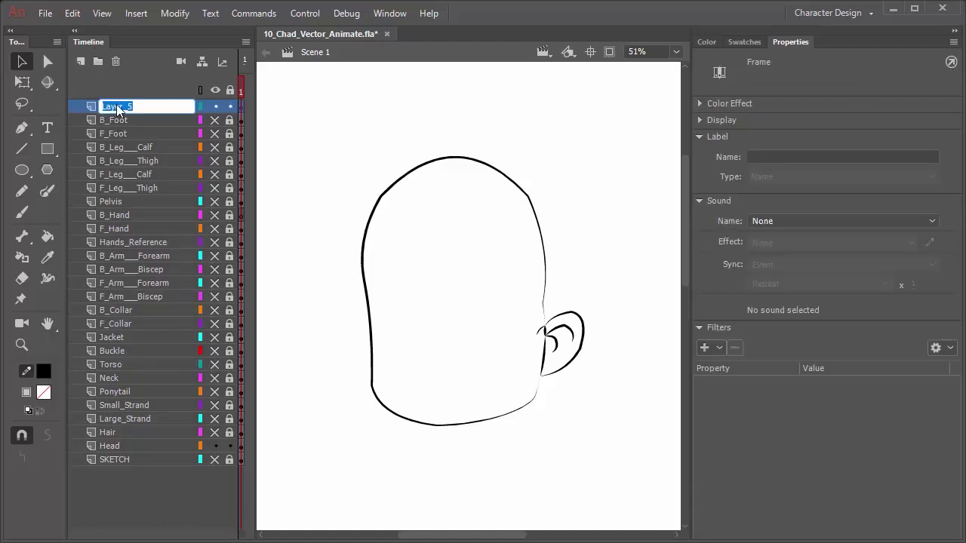
{"action": "type", "text": "ColOR REFERENCE"}
{"action": "key", "text": "Return"}
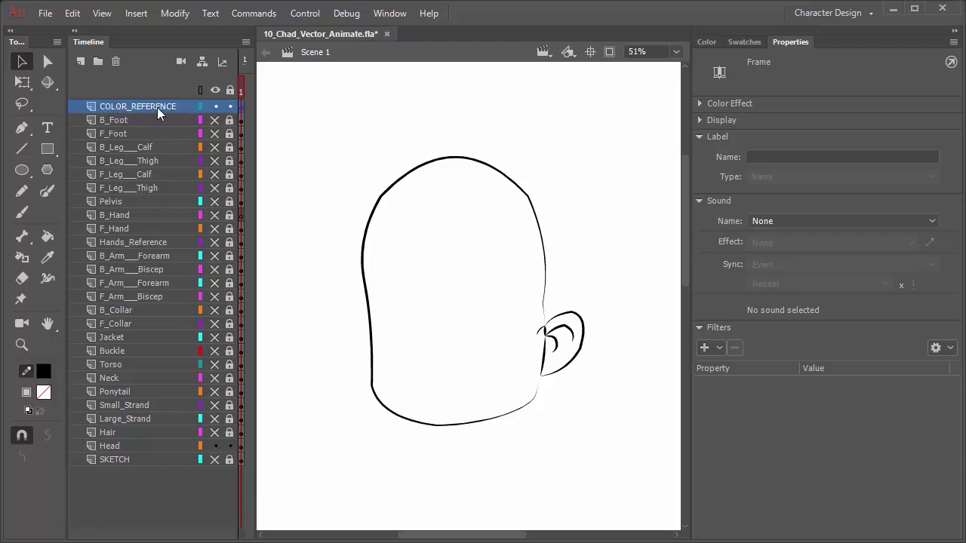
Move COLOR_REFERENCE between the Head and SKETCH layers and make it the active layer
{"action": "mouse_move", "coordinate": [162, 106]}
{"action": "left_mouse_down"}
{"action": "mouse_move", "coordinate": [173, 424]}
{"action": "mouse_move", "coordinate": [156, 455]}
{"action": "mouse_move", "coordinate": [128, 458]}
{"action": "left_mouse_up"}
{"action": "left_click", "coordinate": [131, 462]}
{"action": "left_click", "coordinate": [135, 445]}
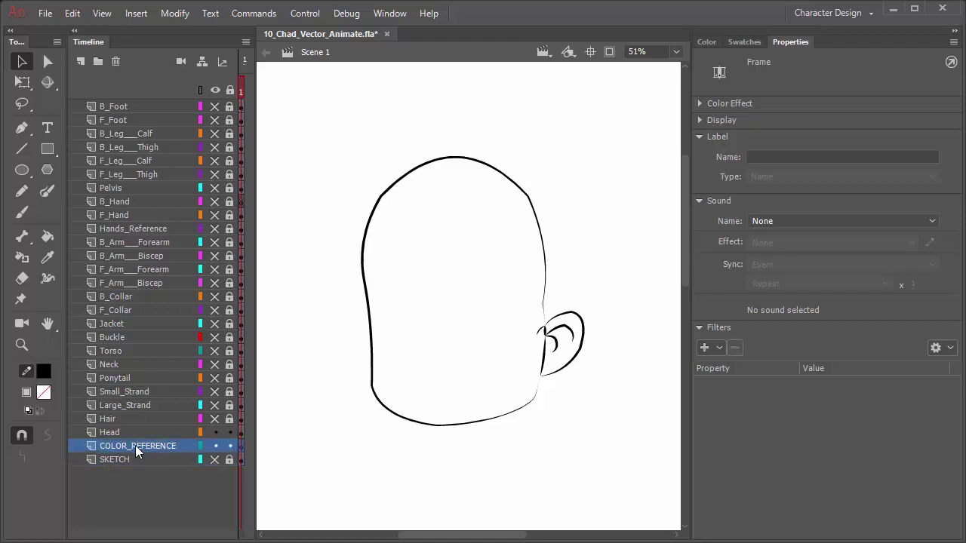
{"action": "left_click", "coordinate": [122, 457]}
{"action": "left_click", "coordinate": [125, 450]}
{"action": "left_click", "coordinate": [126, 458]}
{"action": "left_click", "coordinate": [133, 450]}
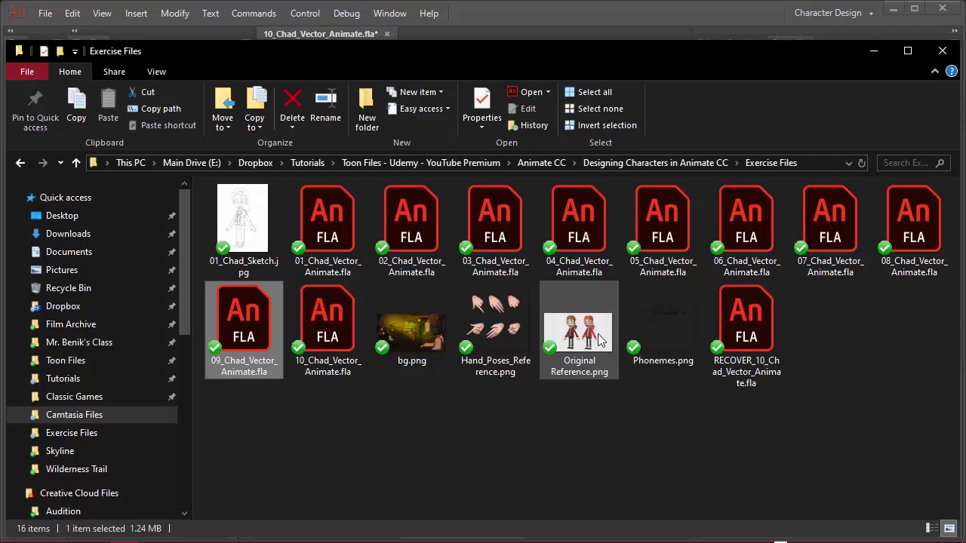
Drag Original Reference.png from File Explorer onto the COLOR_REFERENCE layer on the stage
{"action": "left_click", "coordinate": [564, 310]}
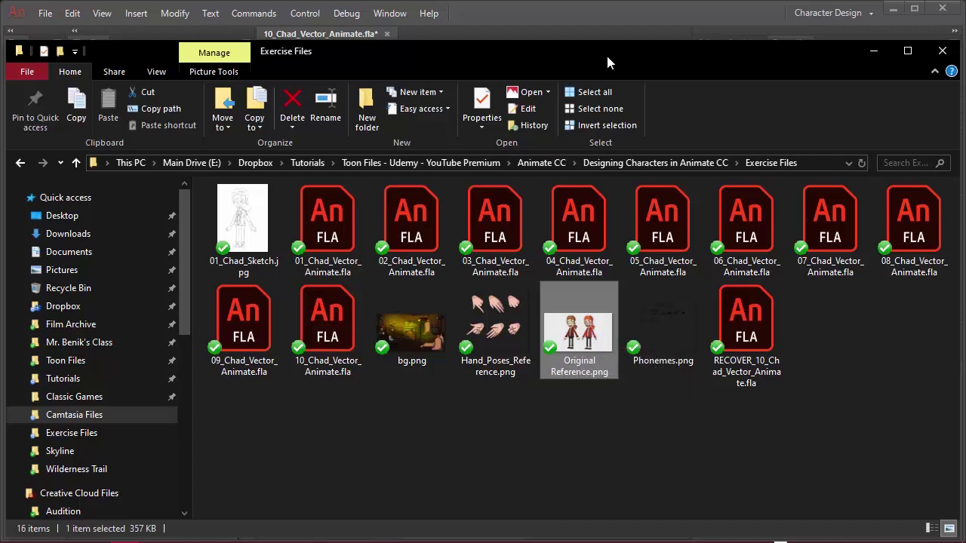
{"action": "left_click_drag", "start_coordinate": [610, 48], "coordinate": [555, 232]}
{"action": "left_click_drag", "start_coordinate": [526, 510], "coordinate": [539, 162]}
{"action": "left_click", "coordinate": [511, 14]}
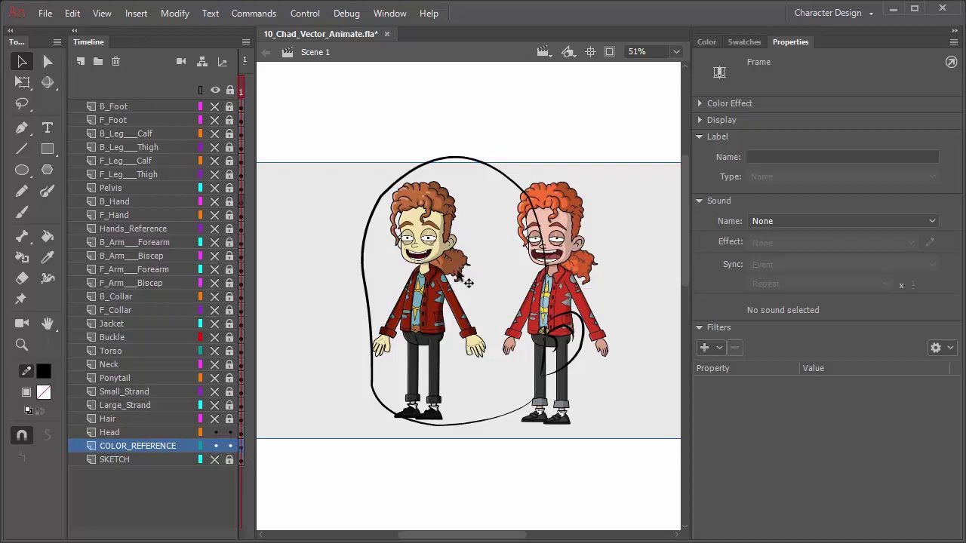
Reposition the reference bitmap up and left to X -317, Y 0, beside the head outline
{"action": "left_click_drag", "start_coordinate": [420, 215], "coordinate": [424, 214]}
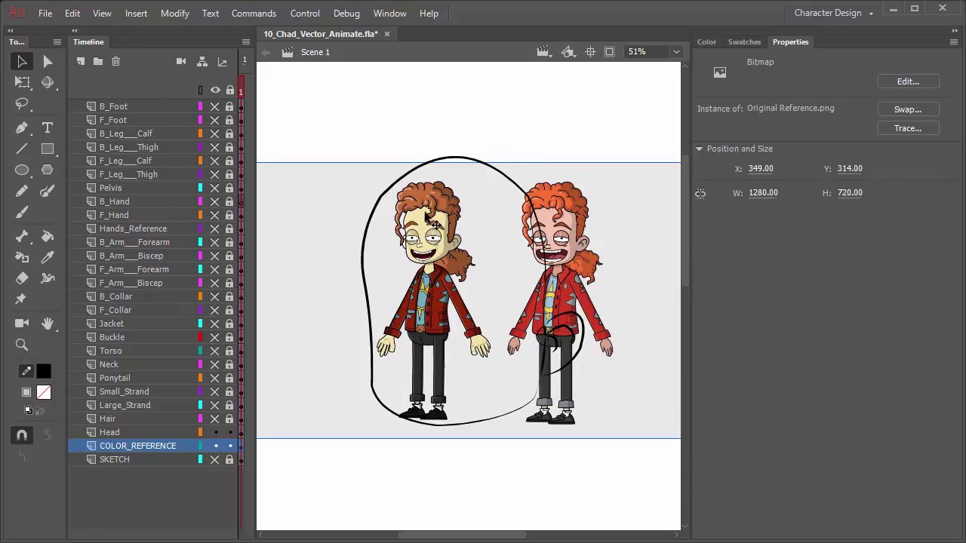
{"action": "key", "text": "Delete"}
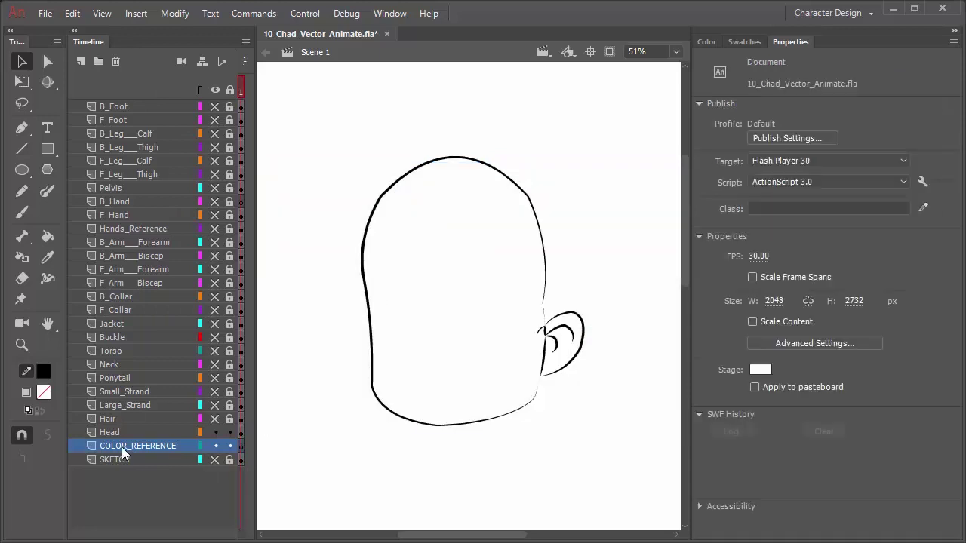
{"action": "key", "text": "ctrl+z"}
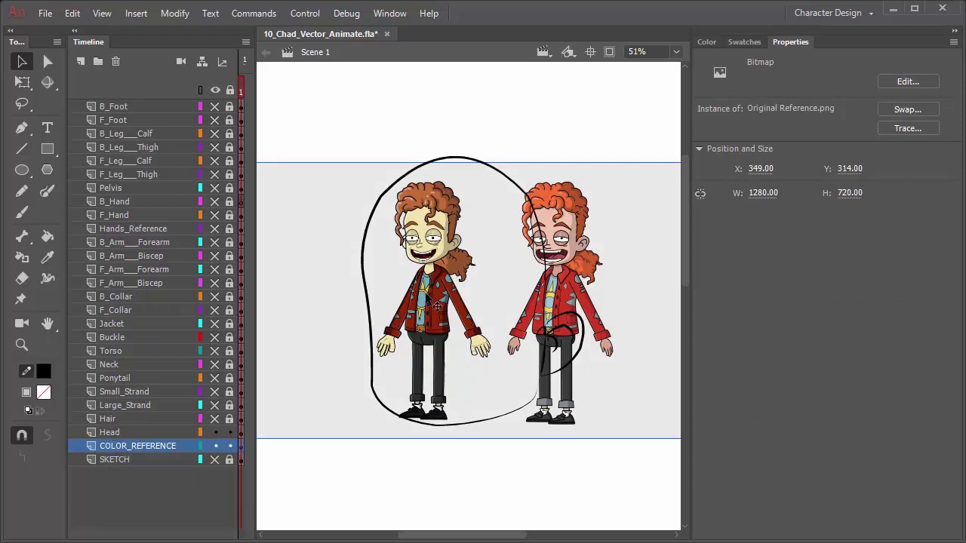
{"action": "left_click_drag", "start_coordinate": [429, 299], "coordinate": [409, 4]}
{"action": "mouse_move", "coordinate": [433, 104]}
{"action": "left_mouse_down"}
{"action": "mouse_move", "coordinate": [460, 136]}
{"action": "mouse_move", "coordinate": [673, 211]}
{"action": "mouse_move", "coordinate": [672, 316]}
{"action": "mouse_move", "coordinate": [301, 310]}
{"action": "mouse_move", "coordinate": [515, 314]}
{"action": "mouse_move", "coordinate": [408, 314]}
{"action": "mouse_move", "coordinate": [400, 298]}
{"action": "left_mouse_up"}
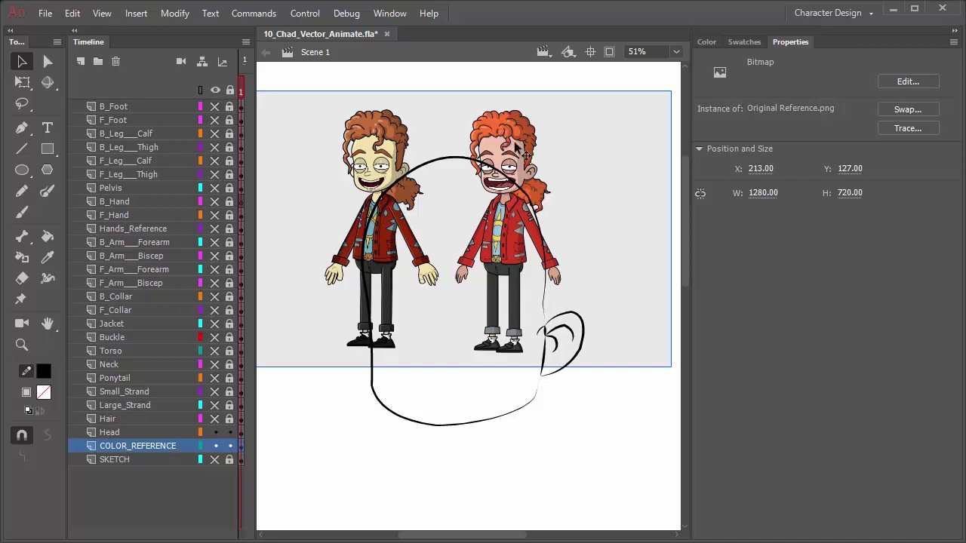
{"action": "left_click_drag", "start_coordinate": [519, 154], "coordinate": [301, 101]}
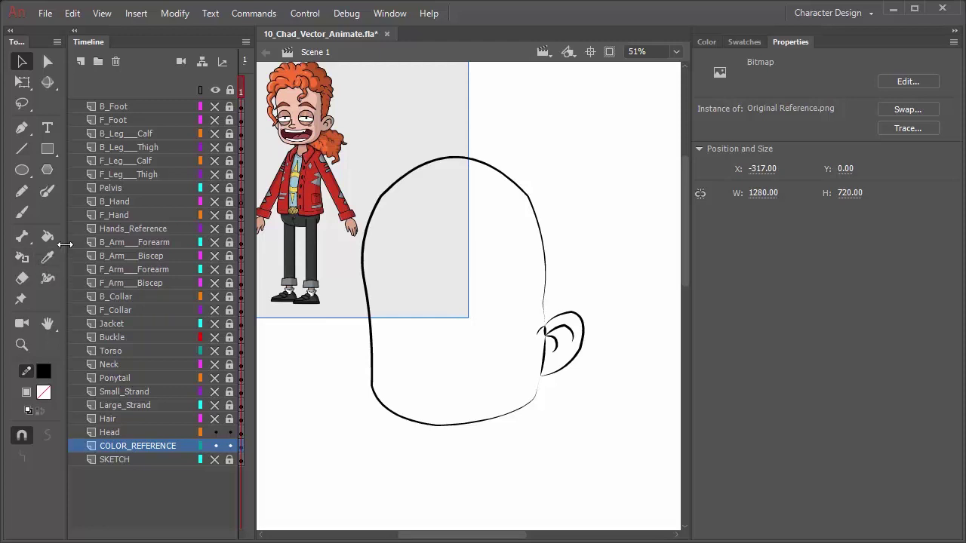
{"action": "left_click_drag", "start_coordinate": [65, 244], "coordinate": [30, 244]}
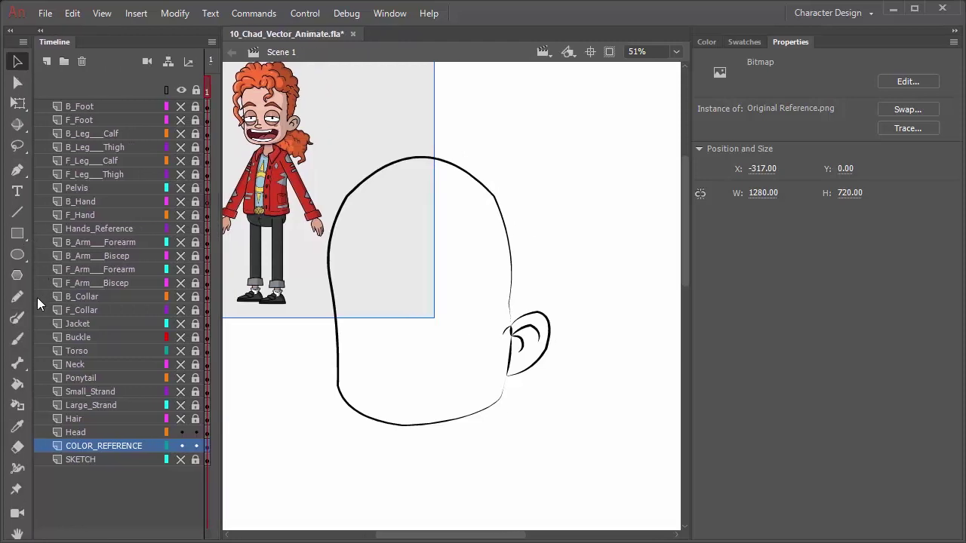
{"action": "left_click", "coordinate": [19, 426]}
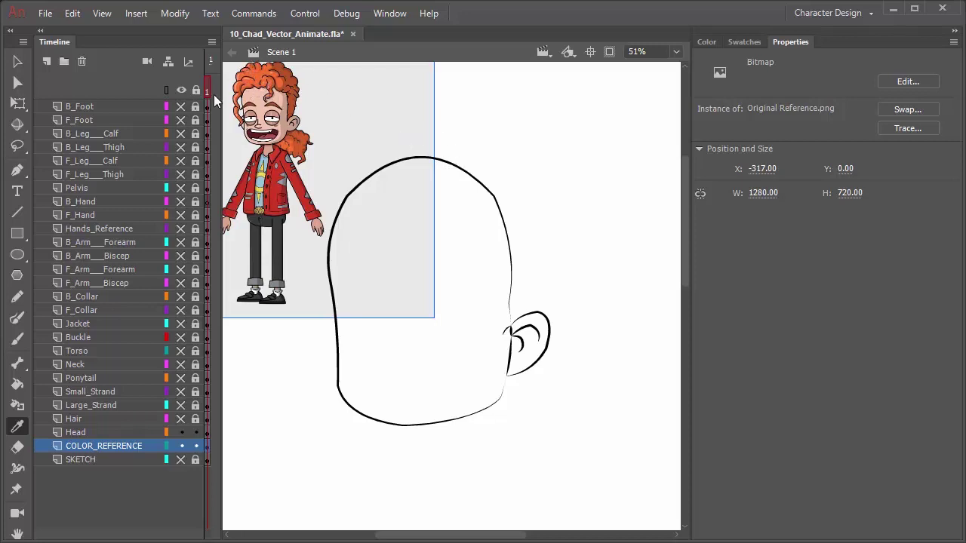
{"action": "scroll", "coordinate": [277, 102], "scroll_direction": "up", "scroll_amount": 5}
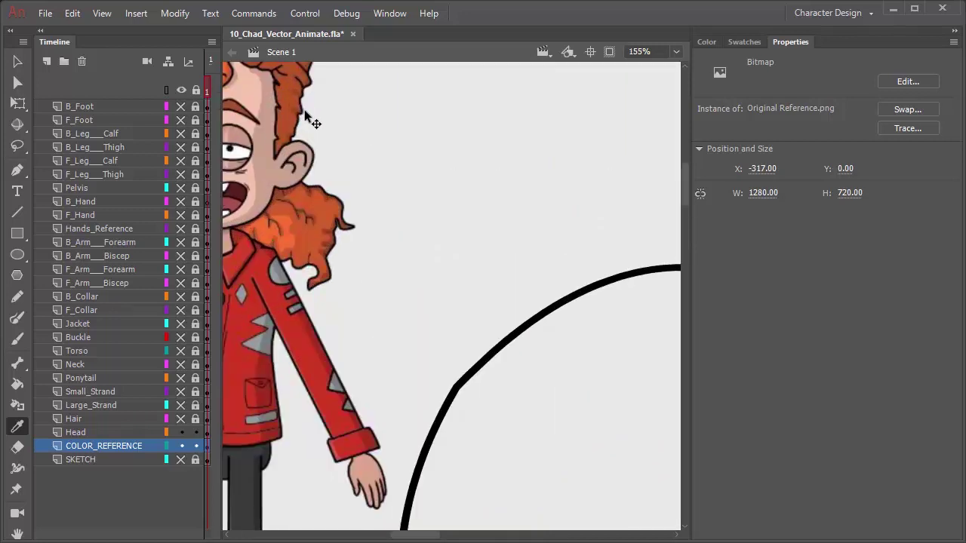
{"action": "left_click_drag", "start_coordinate": [301, 165], "coordinate": [572, 211]}
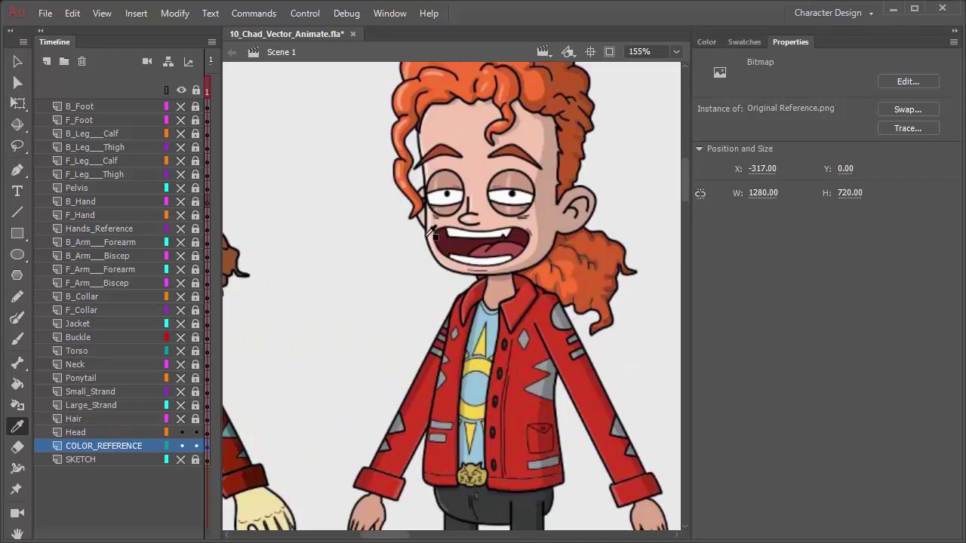
{"action": "left_click", "coordinate": [483, 170]}
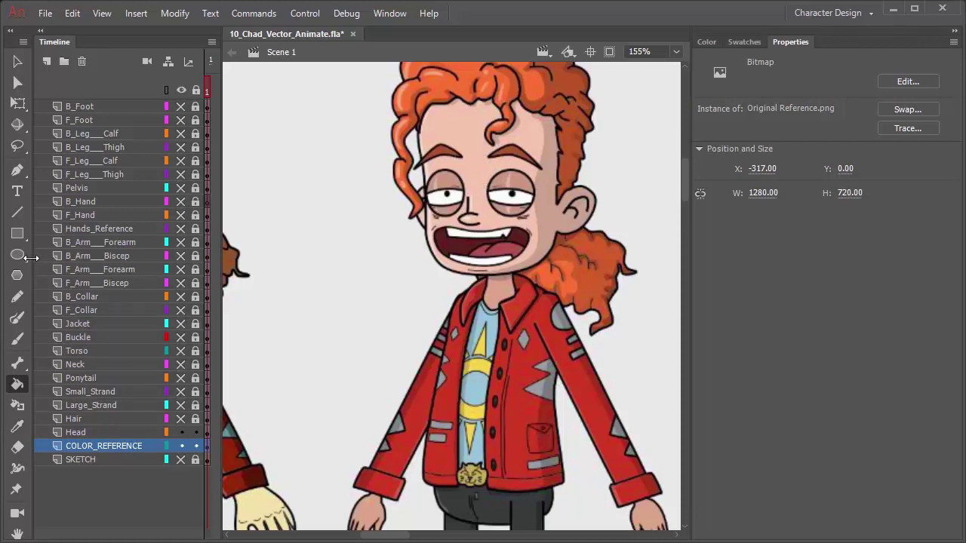
{"action": "left_click_drag", "start_coordinate": [37, 256], "coordinate": [62, 255]}
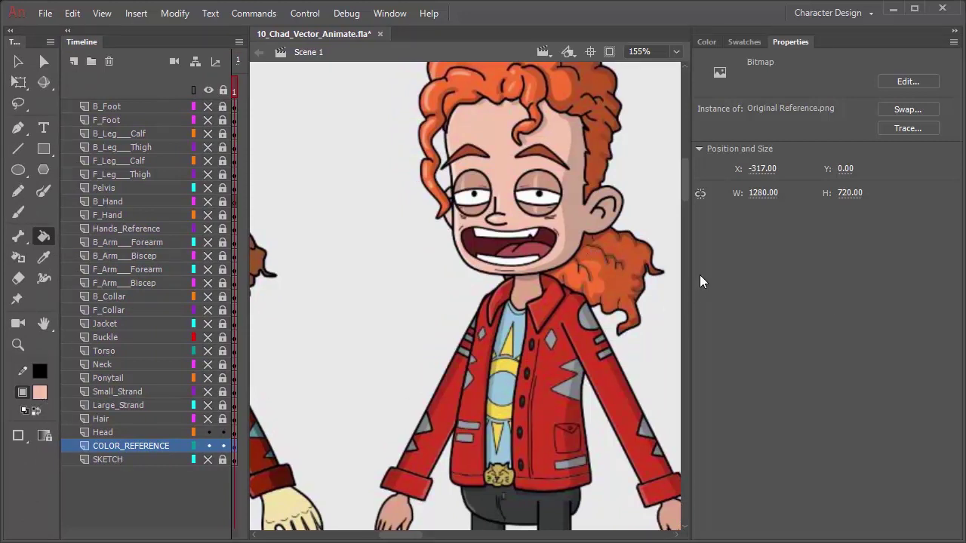
{"action": "scroll", "coordinate": [545, 272], "scroll_direction": "down", "scroll_amount": 4}
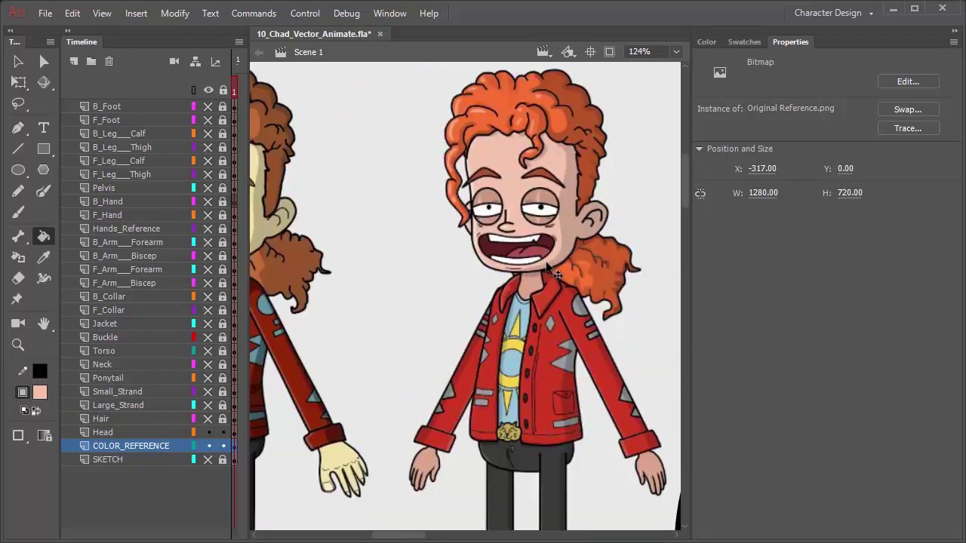
{"action": "left_click_drag", "start_coordinate": [555, 279], "coordinate": [414, 121]}
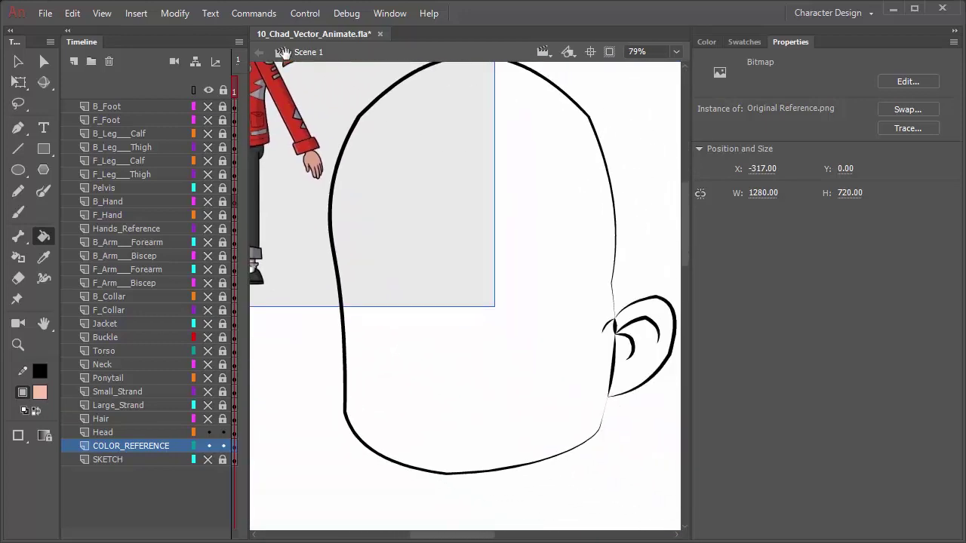
{"action": "scroll", "coordinate": [558, 317], "scroll_direction": "down", "scroll_amount": 2}
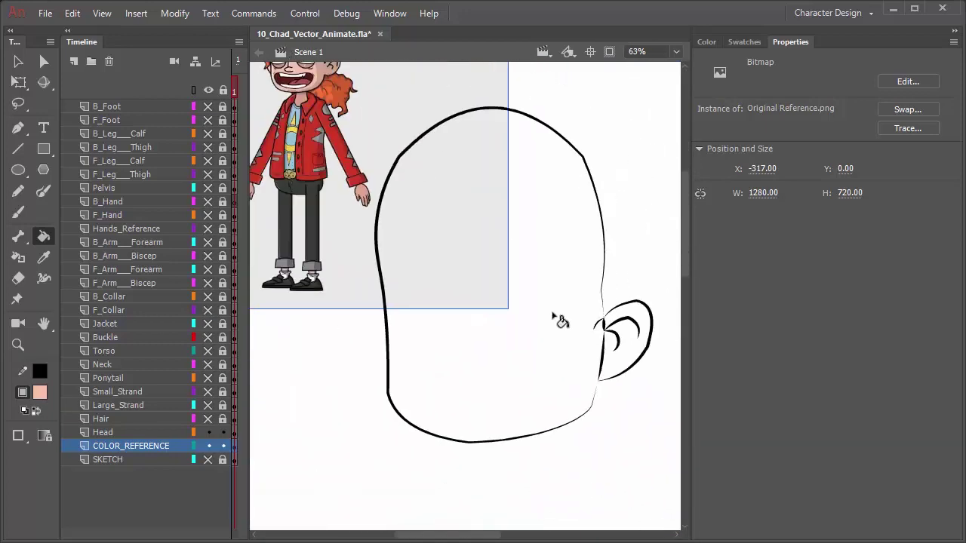
On the Head layer, set the Paint Bucket to Don't Close Gaps with Lock Fill on
{"action": "left_click", "coordinate": [110, 435]}
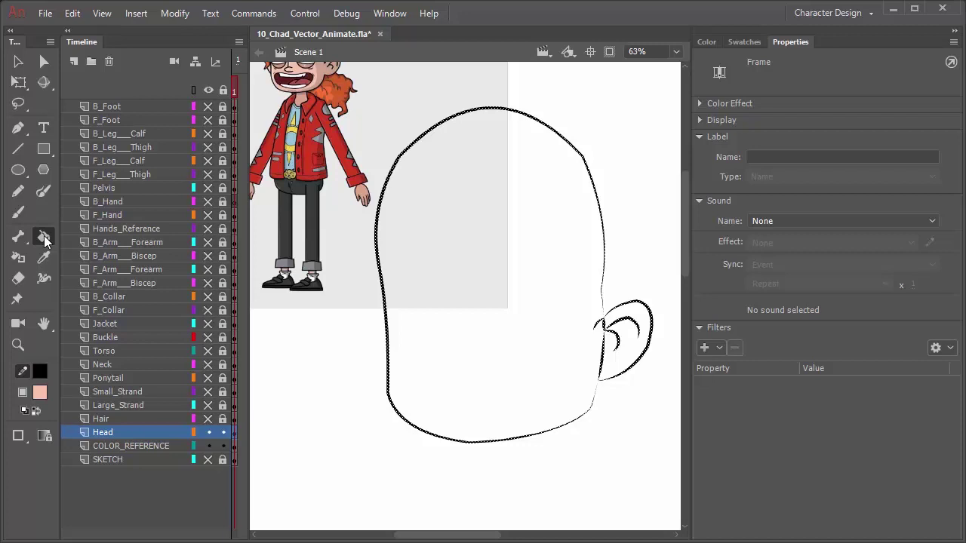
{"action": "left_click", "coordinate": [46, 240]}
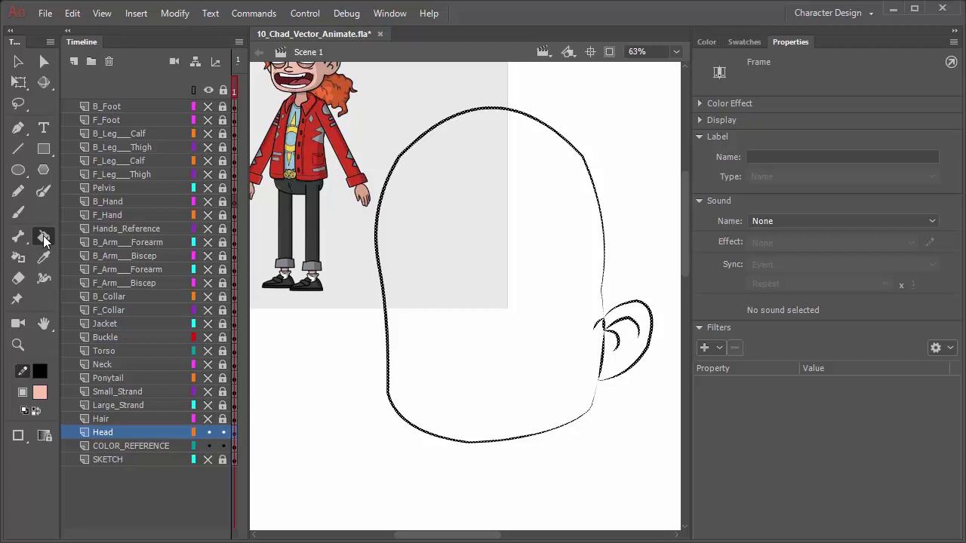
{"action": "left_click", "coordinate": [18, 435]}
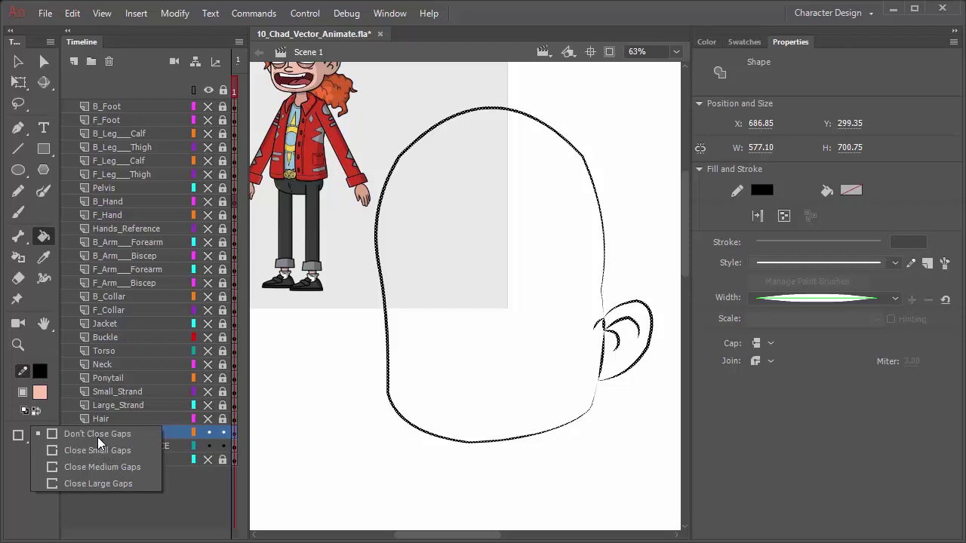
{"action": "left_click", "coordinate": [78, 432]}
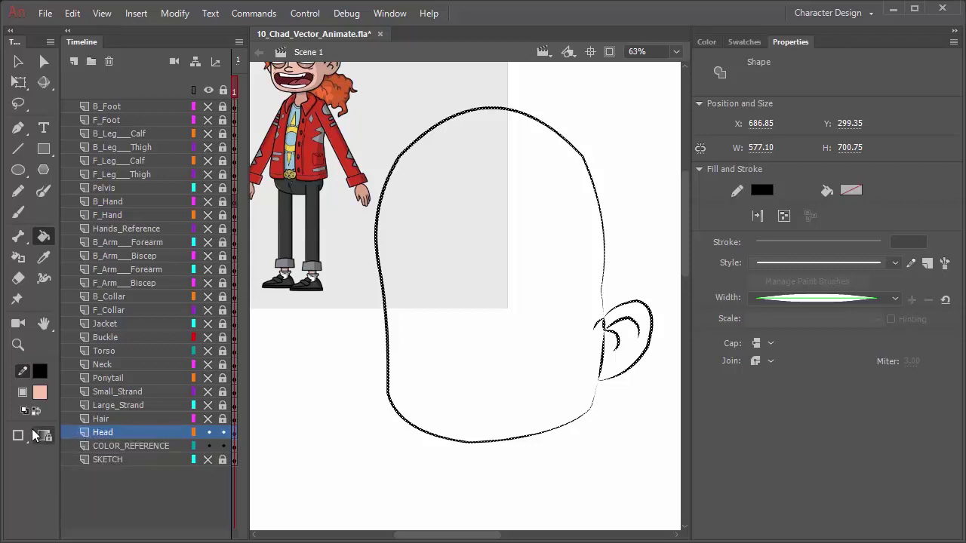
{"action": "left_click", "coordinate": [44, 437]}
Fill the head interior and then the ear with pink skin tone, and zoom in near the ear
{"action": "left_click", "coordinate": [569, 158]}
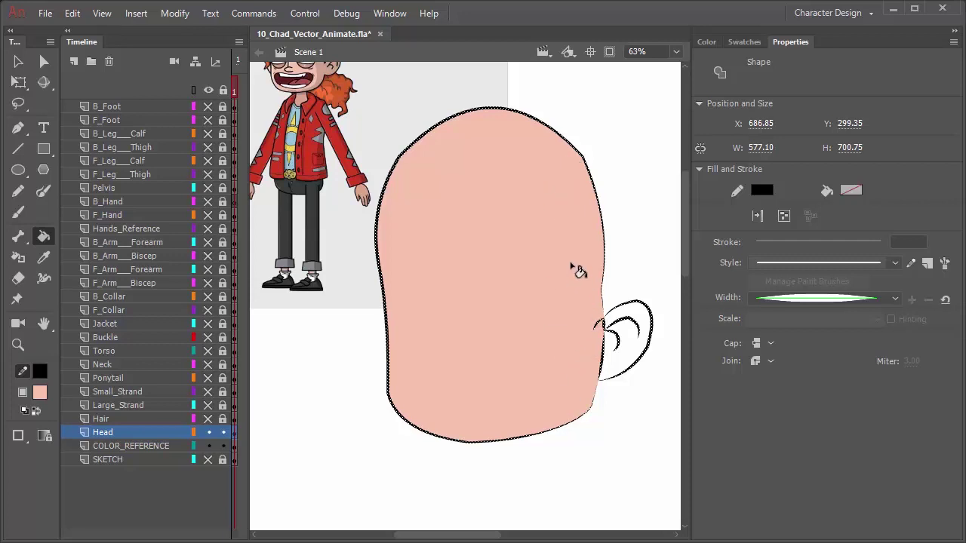
{"action": "left_click", "coordinate": [627, 365]}
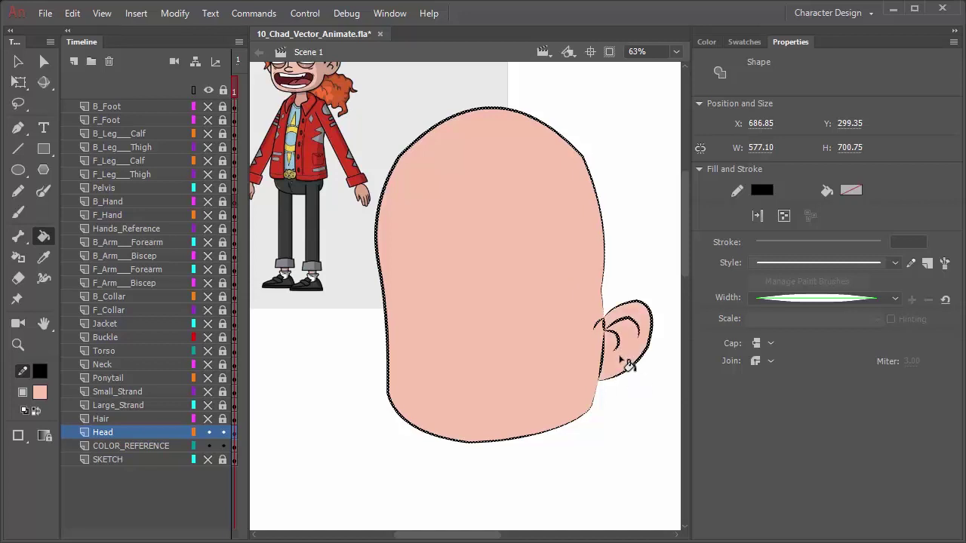
{"action": "key", "text": "v"}
{"action": "scroll", "coordinate": [628, 366], "scroll_direction": "up", "scroll_amount": 3}
{"action": "left_click", "coordinate": [609, 422]}
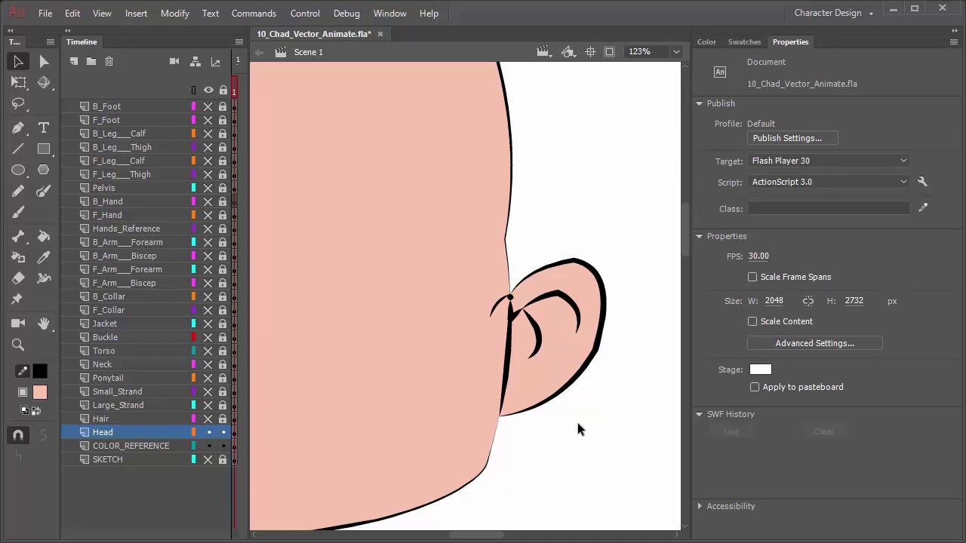
{"action": "left_click_drag", "start_coordinate": [365, 97], "coordinate": [597, 462]}
Close in on the ear and drag the end of the short stroke at its top to reshape it
{"action": "left_click_drag", "start_coordinate": [390, 294], "coordinate": [636, 332]}
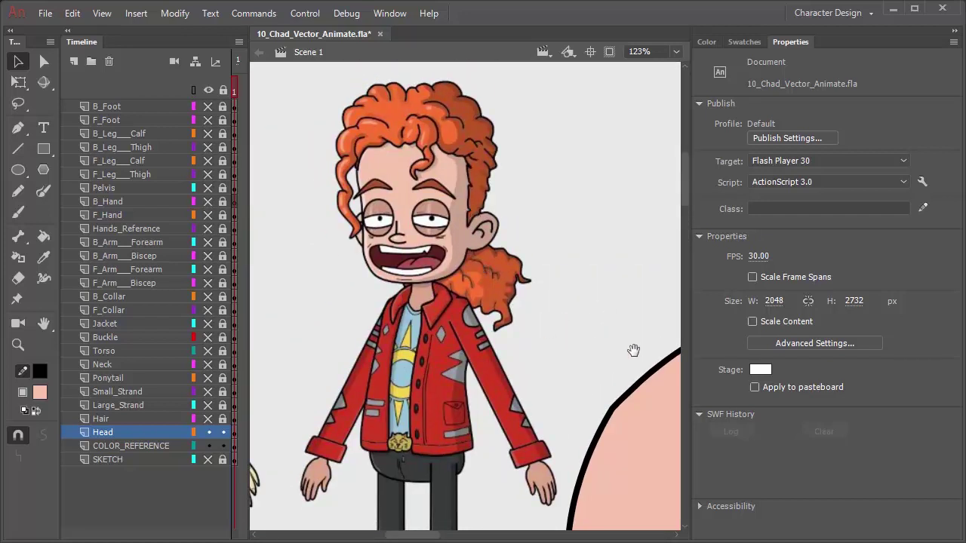
{"action": "left_click_drag", "start_coordinate": [576, 306], "coordinate": [370, 157]}
{"action": "left_click_drag", "start_coordinate": [518, 308], "coordinate": [328, 147]}
{"action": "mouse_move", "coordinate": [445, 303]}
{"action": "left_mouse_down"}
{"action": "mouse_move", "coordinate": [372, 243]}
{"action": "mouse_move", "coordinate": [315, 155]}
{"action": "left_mouse_up"}
{"action": "left_click", "coordinate": [439, 293]}
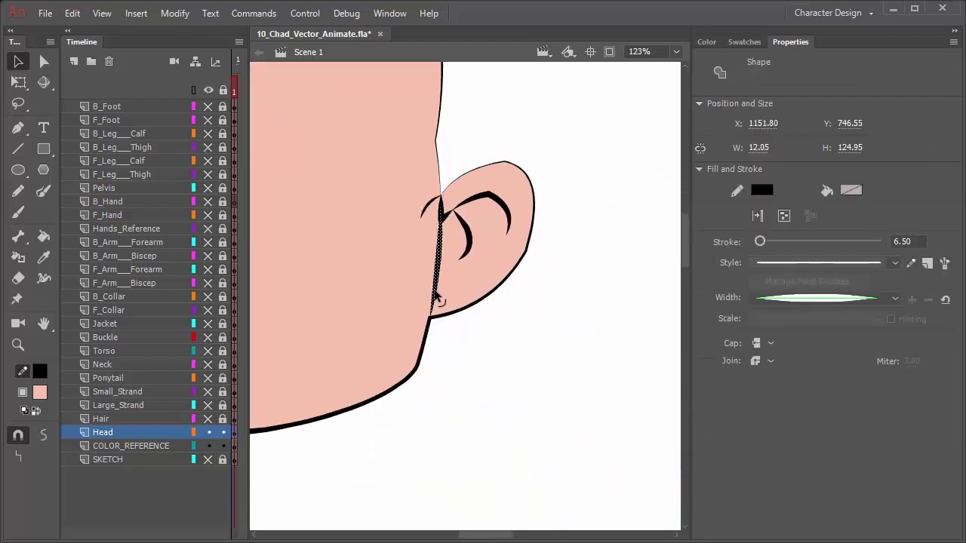
{"action": "left_click", "coordinate": [544, 349]}
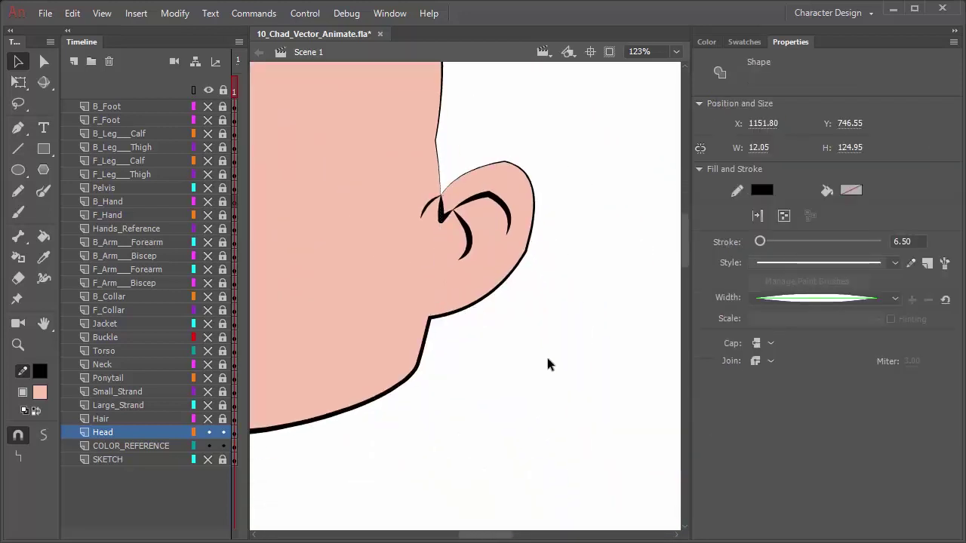
{"action": "left_click", "coordinate": [442, 209]}
{"action": "left_click", "coordinate": [519, 295]}
{"action": "left_click", "coordinate": [440, 199]}
{"action": "left_click", "coordinate": [539, 257]}
{"action": "left_click", "coordinate": [513, 270]}
{"action": "left_click", "coordinate": [635, 268]}
{"action": "mouse_move", "coordinate": [433, 208]}
{"action": "left_mouse_down"}
{"action": "mouse_move", "coordinate": [427, 224]}
{"action": "mouse_move", "coordinate": [427, 211]}
{"action": "mouse_move", "coordinate": [416, 212]}
{"action": "left_mouse_up"}
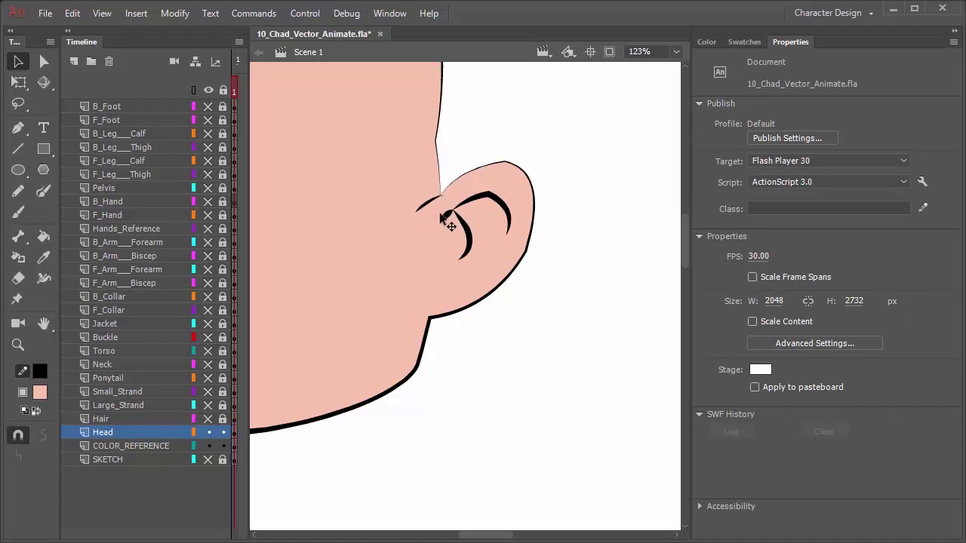
Set the short stroke at the ear's top to a thickness of 2
{"action": "left_click", "coordinate": [429, 203]}
{"action": "left_click", "coordinate": [902, 242]}
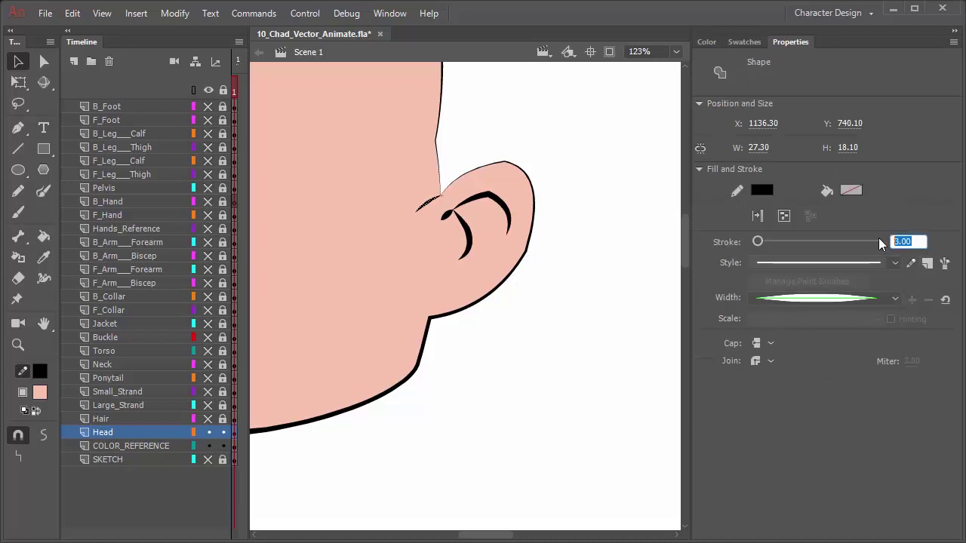
{"action": "type", "text": "2"}
{"action": "key", "text": "Return"}
{"action": "left_click", "coordinate": [570, 402]}
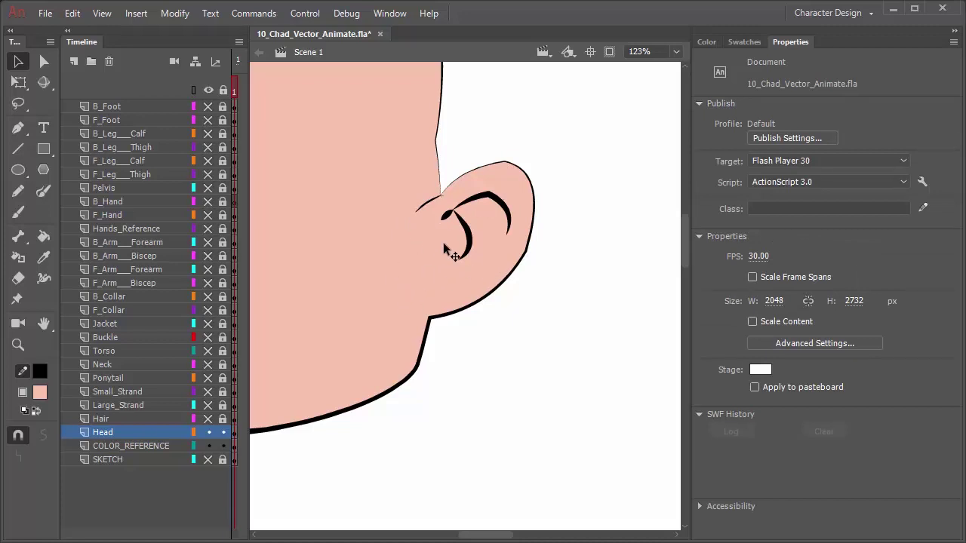
Give the inner-ear curve stroke the uniform width profile
{"action": "left_click", "coordinate": [448, 217]}
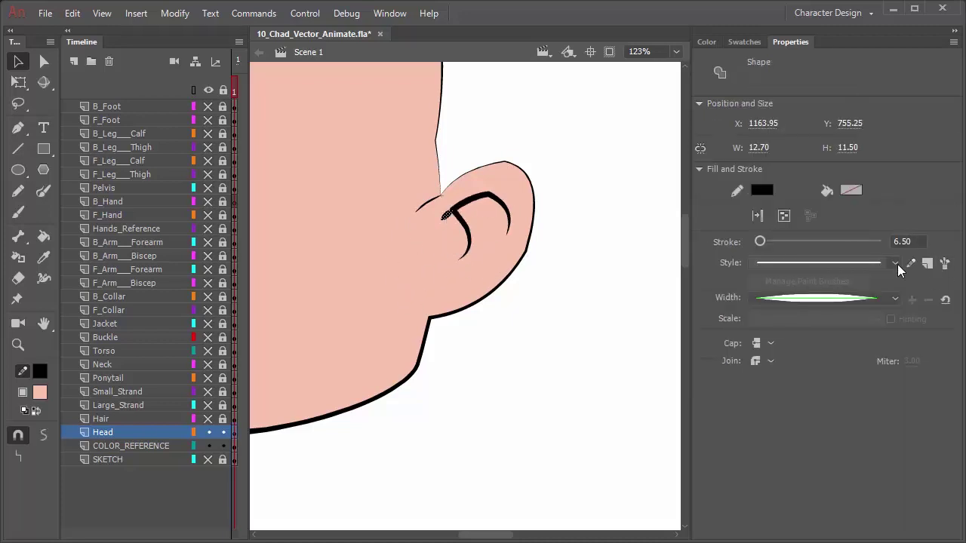
{"action": "left_click", "coordinate": [879, 299]}
{"action": "left_click", "coordinate": [869, 313]}
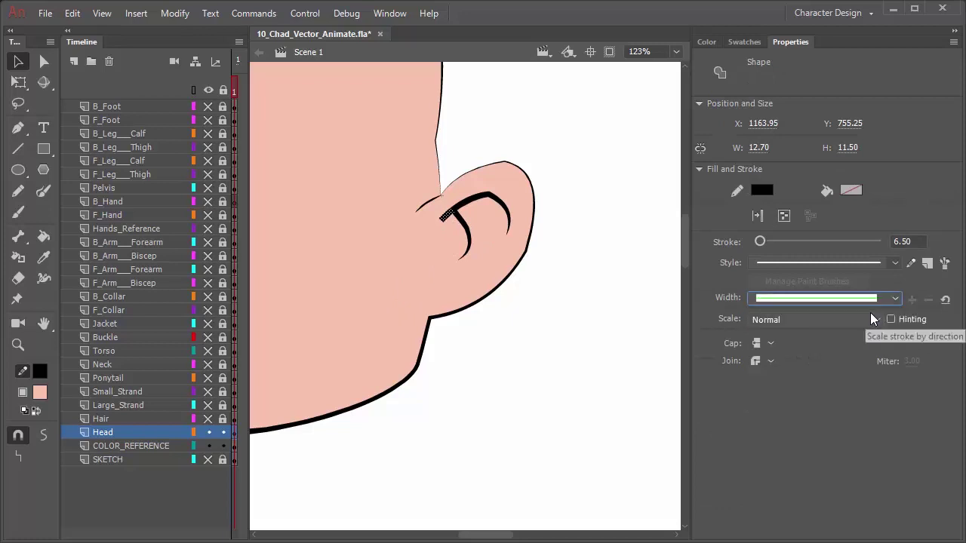
{"action": "left_click", "coordinate": [902, 242]}
{"action": "left_click", "coordinate": [577, 408]}
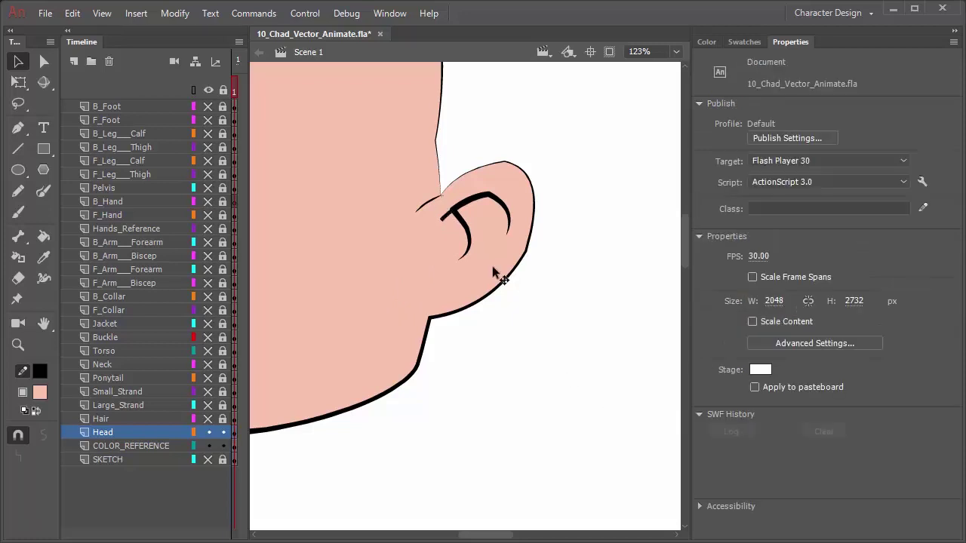
{"action": "left_click", "coordinate": [475, 205]}
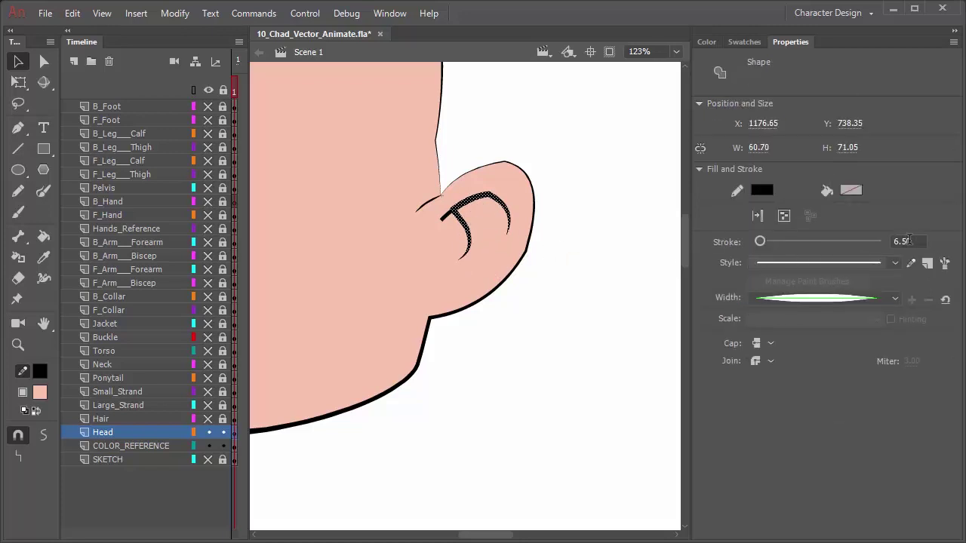
{"action": "left_click", "coordinate": [546, 382]}
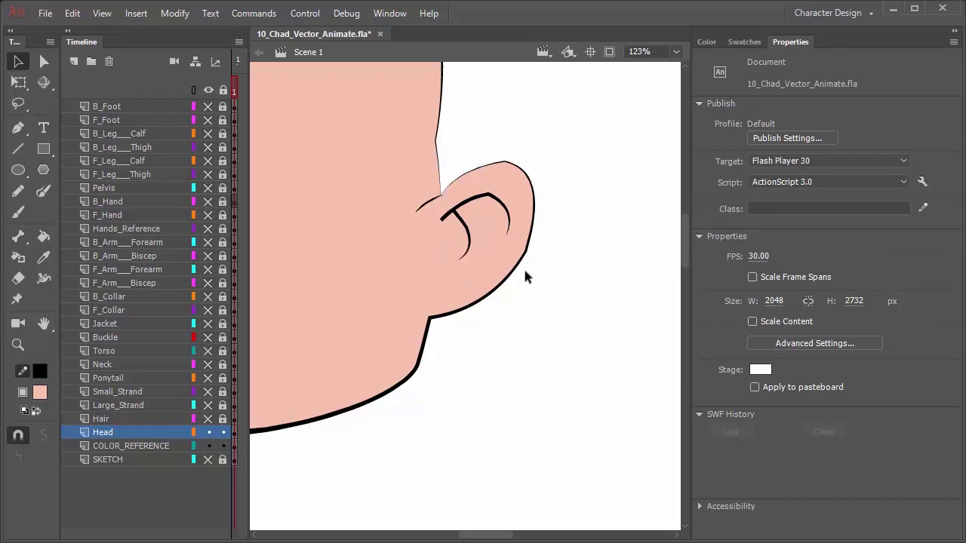
Show and unlock the Hair layer, and lock the Head layer
{"action": "scroll", "coordinate": [526, 271], "scroll_direction": "down", "scroll_amount": 5}
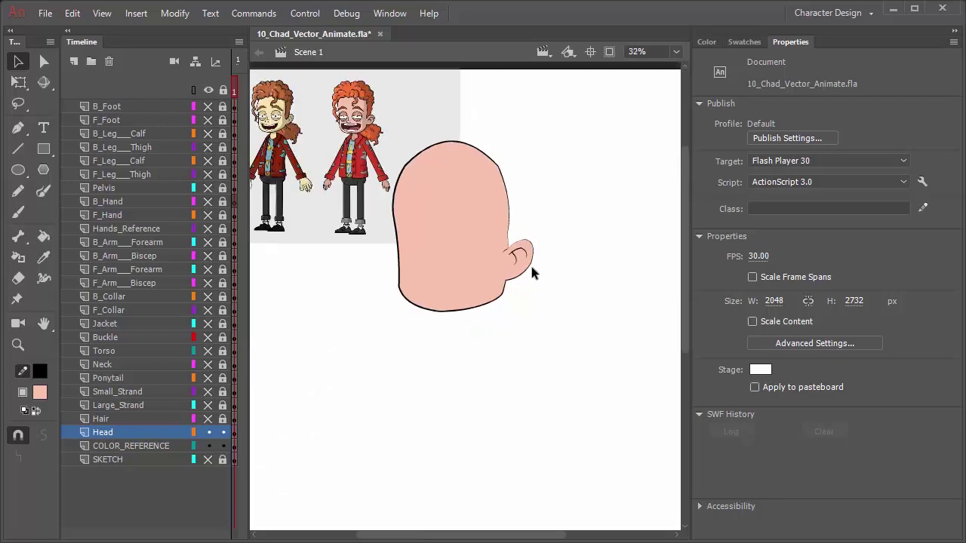
{"action": "scroll", "coordinate": [531, 267], "scroll_direction": "up", "scroll_amount": 2}
{"action": "scroll", "coordinate": [531, 266], "scroll_direction": "down", "scroll_amount": 1}
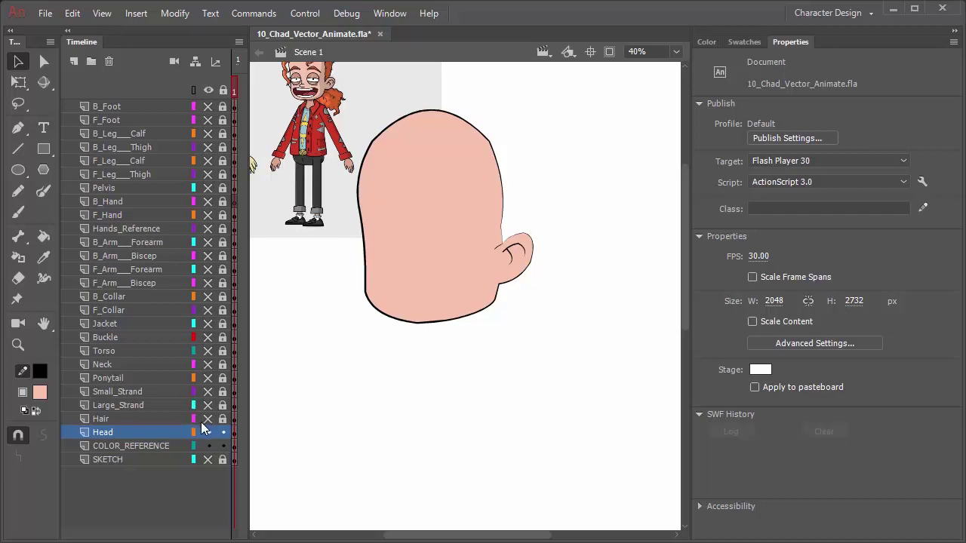
{"action": "left_click", "coordinate": [208, 418]}
{"action": "left_click", "coordinate": [223, 419]}
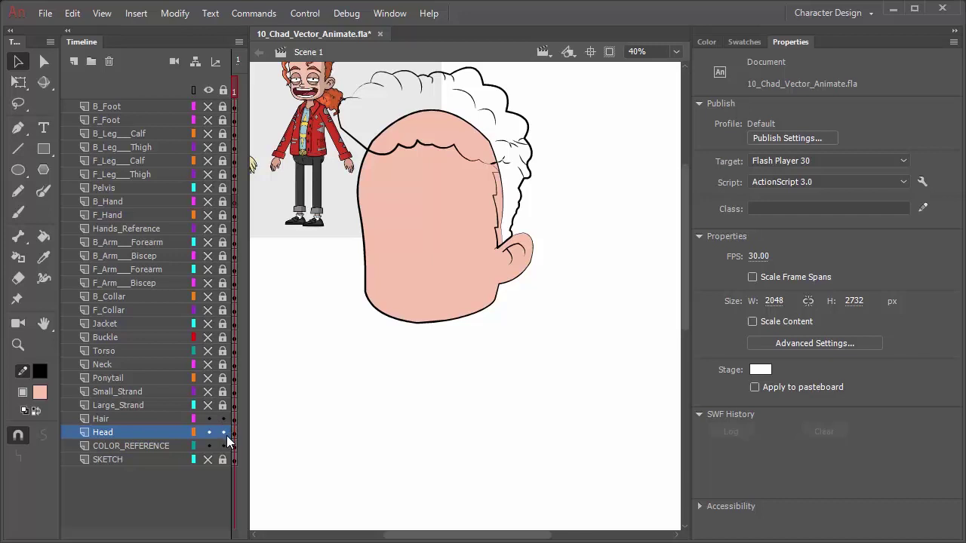
{"action": "left_click", "coordinate": [223, 432]}
Sample the reference's orange hair colour with the Eyedropper as the fill colour
{"action": "left_click_drag", "start_coordinate": [371, 166], "coordinate": [462, 340]}
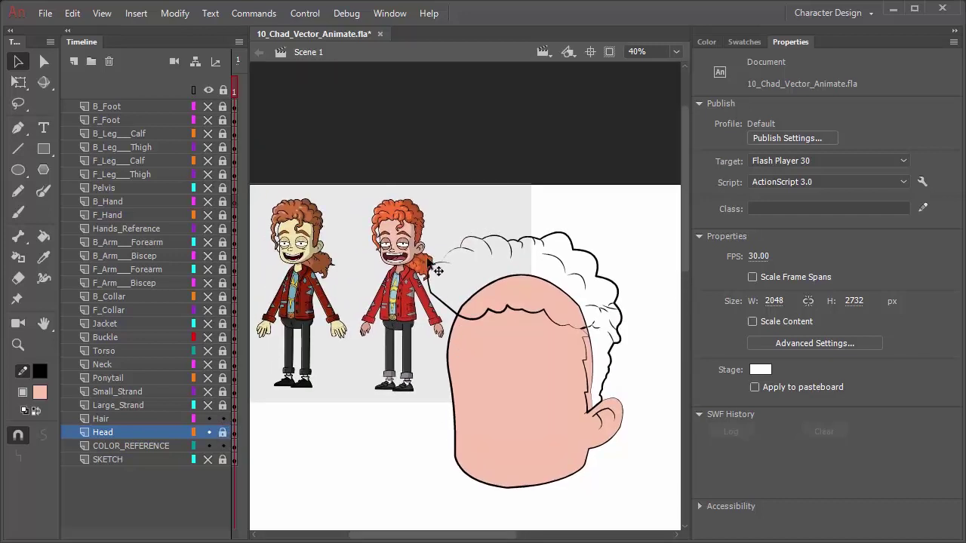
{"action": "key", "text": "i"}
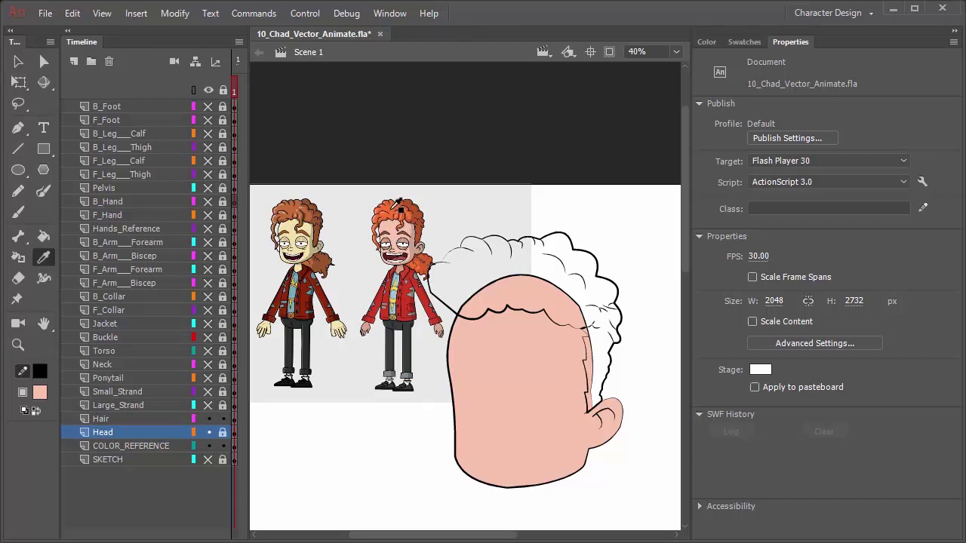
{"action": "left_click", "coordinate": [392, 208]}
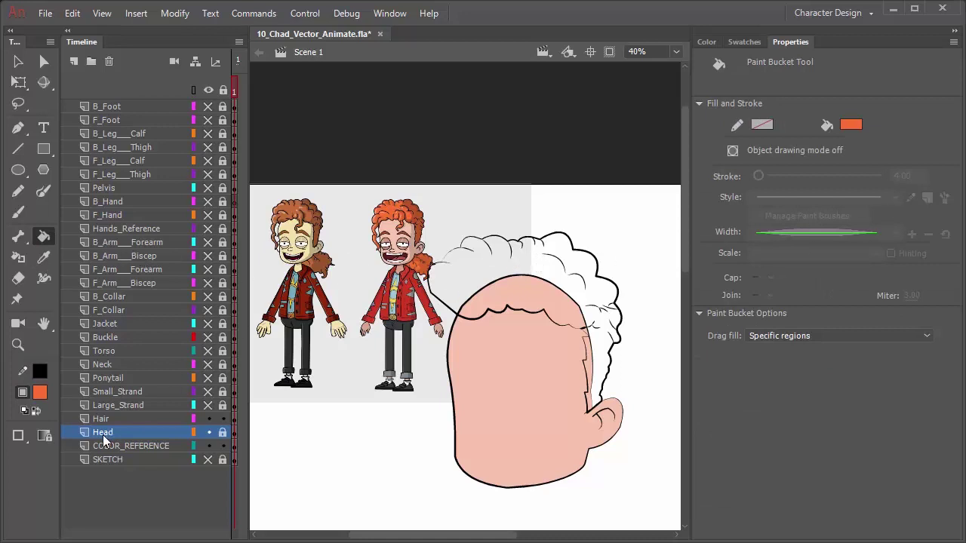
On the Hair layer, Paint Bucket the hair outline orange with Gap Size set to Close Large Gaps
{"action": "left_click", "coordinate": [113, 418]}
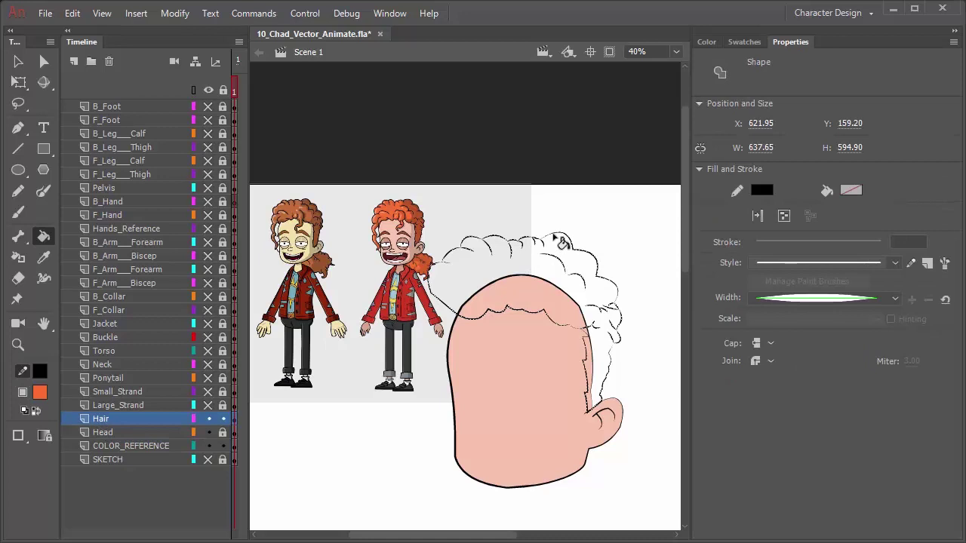
{"action": "left_click", "coordinate": [20, 60]}
{"action": "left_click", "coordinate": [516, 145]}
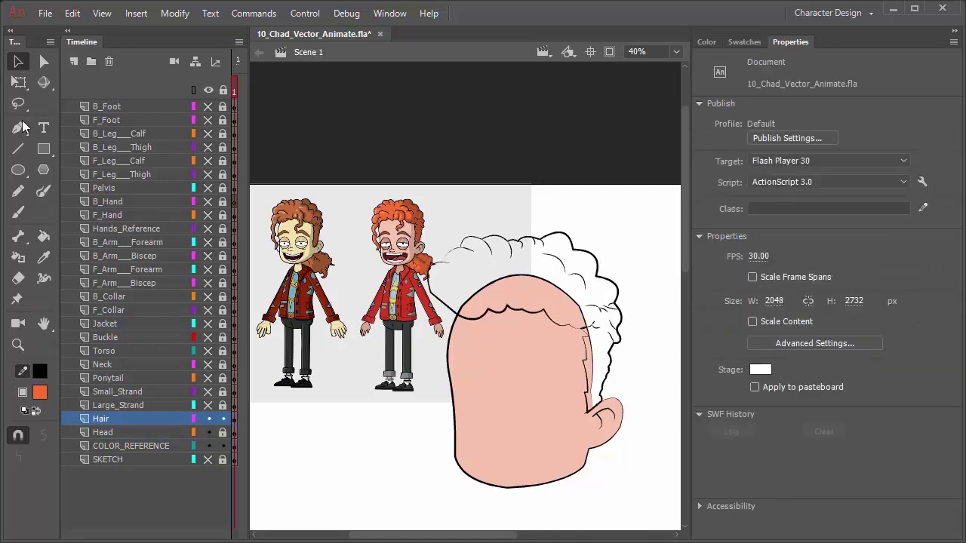
{"action": "left_click", "coordinate": [44, 237]}
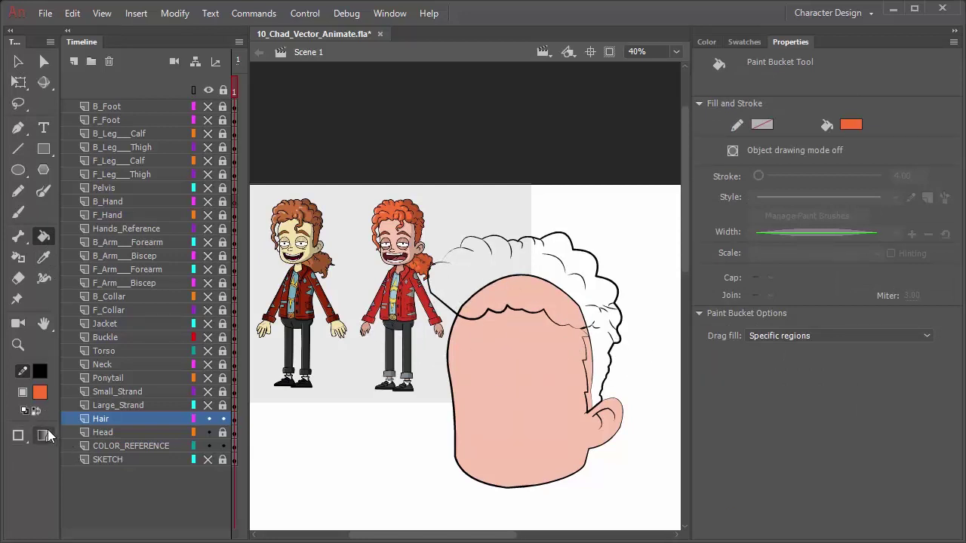
{"action": "left_click", "coordinate": [19, 436]}
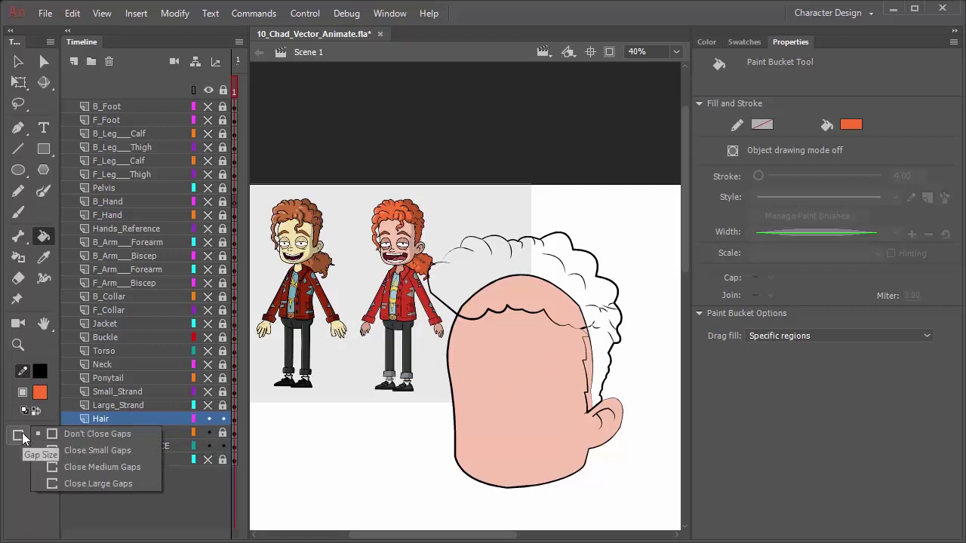
{"action": "left_click", "coordinate": [71, 449]}
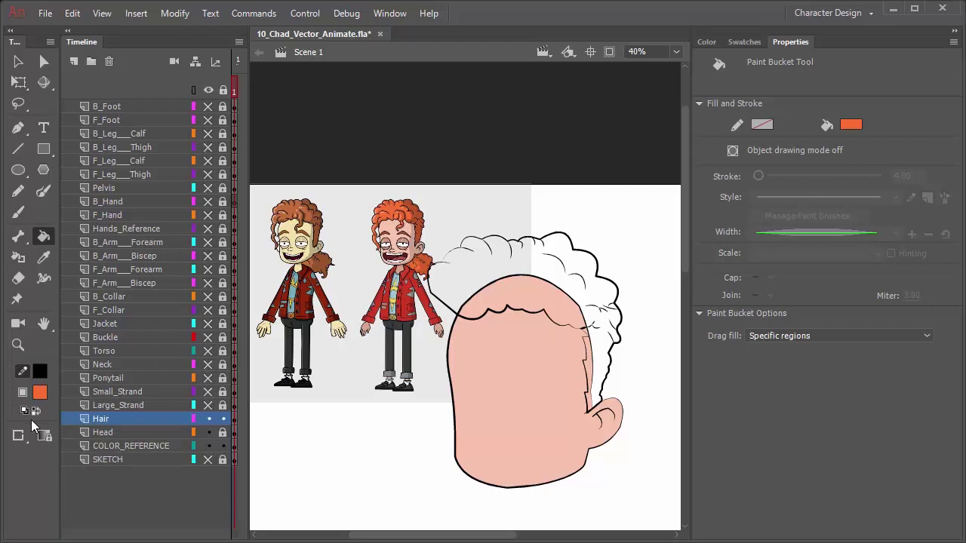
{"action": "left_click", "coordinate": [20, 436]}
{"action": "left_click", "coordinate": [55, 484]}
{"action": "left_click", "coordinate": [535, 280]}
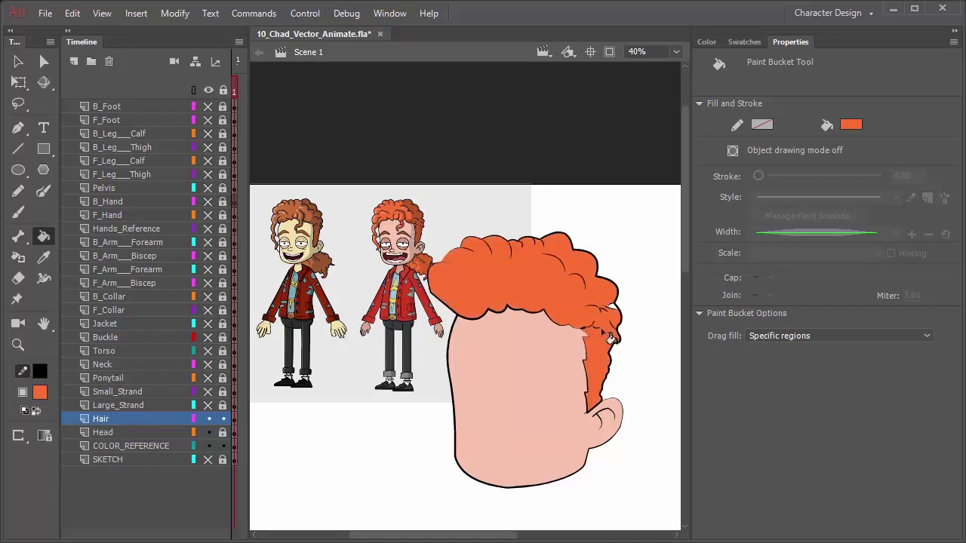
Fill the small leftover white gap in the hair with orange
{"action": "scroll", "coordinate": [583, 305], "scroll_direction": "down", "scroll_amount": 1}
{"action": "scroll", "coordinate": [583, 304], "scroll_direction": "up", "scroll_amount": 7}
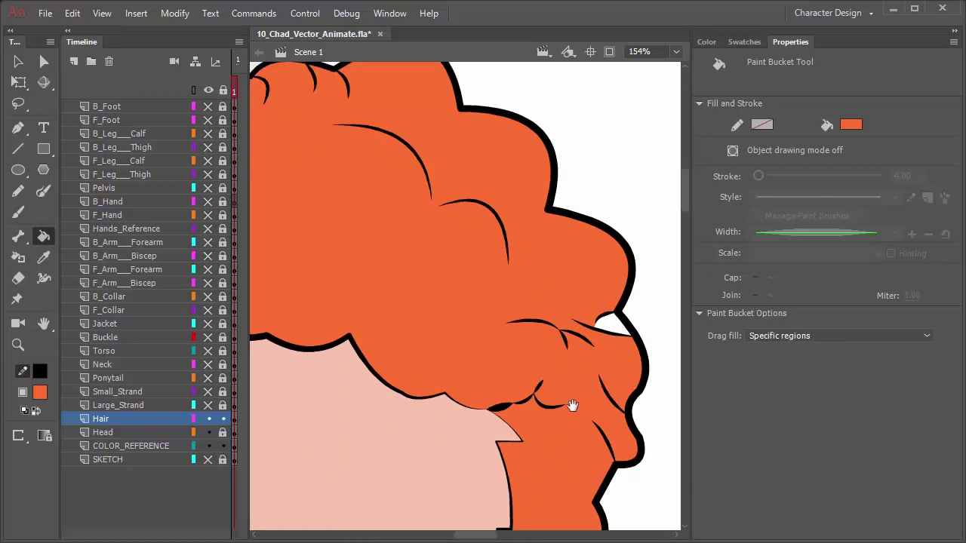
{"action": "left_click_drag", "start_coordinate": [572, 403], "coordinate": [492, 162]}
{"action": "left_click_drag", "start_coordinate": [452, 327], "coordinate": [461, 491]}
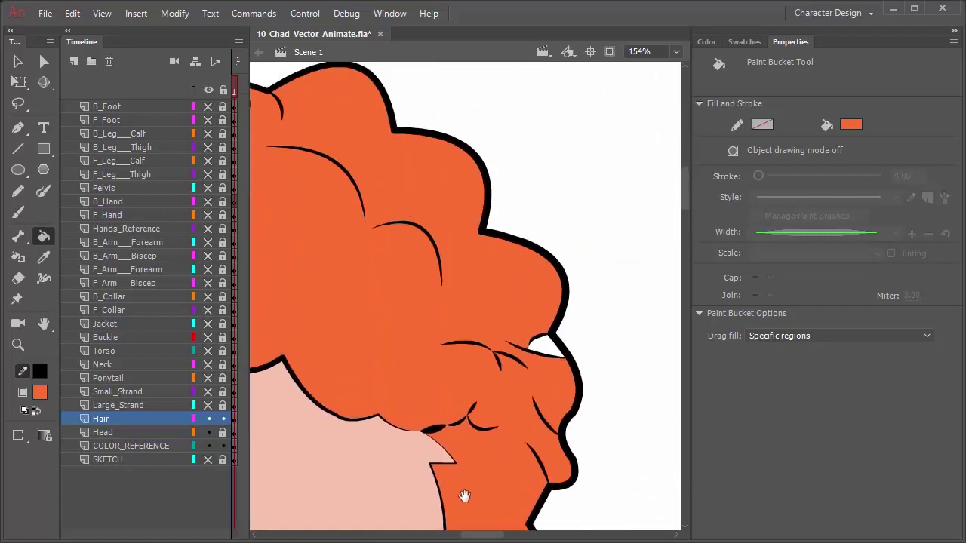
{"action": "left_click", "coordinate": [542, 348]}
Thin the small black outline piece in the hair to a stroke of 4
{"action": "left_click_drag", "start_coordinate": [410, 345], "coordinate": [335, 369]}
{"action": "left_click_drag", "start_coordinate": [541, 351], "coordinate": [406, 283]}
{"action": "left_click_drag", "start_coordinate": [495, 373], "coordinate": [430, 262]}
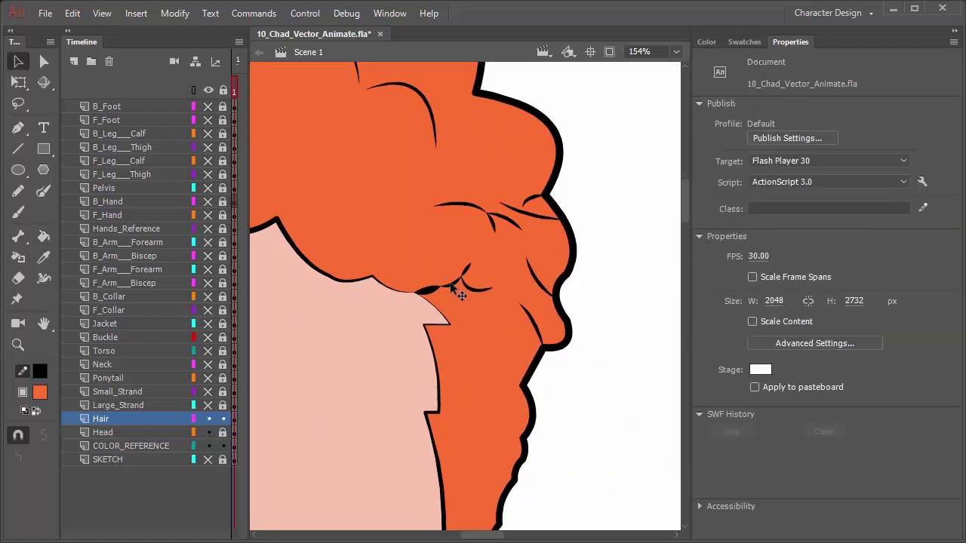
{"action": "left_click_drag", "start_coordinate": [457, 297], "coordinate": [430, 292]}
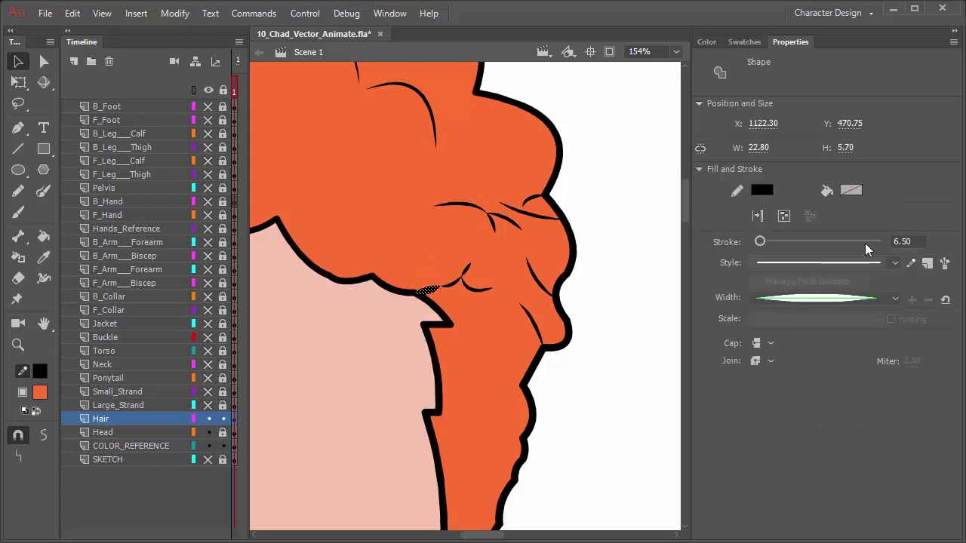
{"action": "left_click", "coordinate": [822, 298]}
{"action": "left_click", "coordinate": [823, 316]}
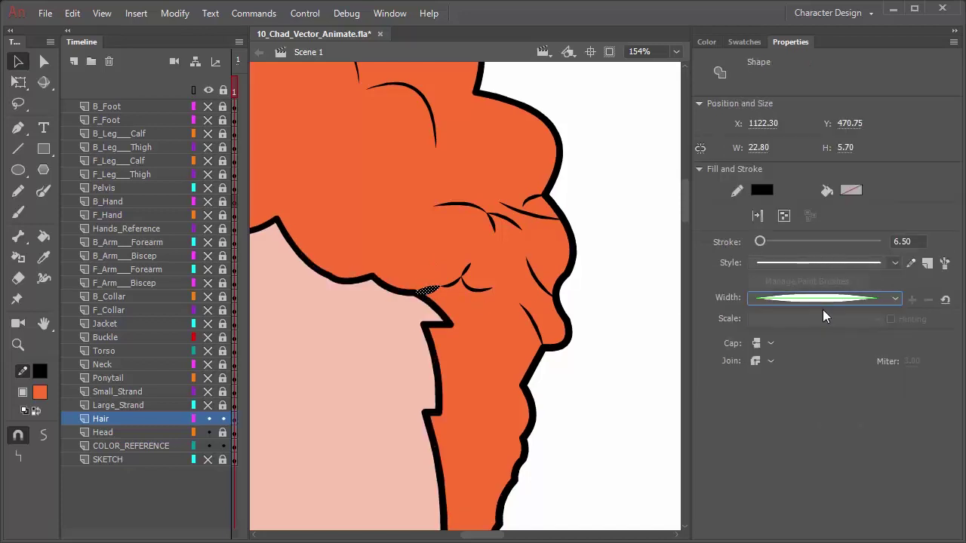
{"action": "left_click", "coordinate": [910, 241]}
{"action": "type", "text": "4"}
{"action": "key", "text": "Return"}
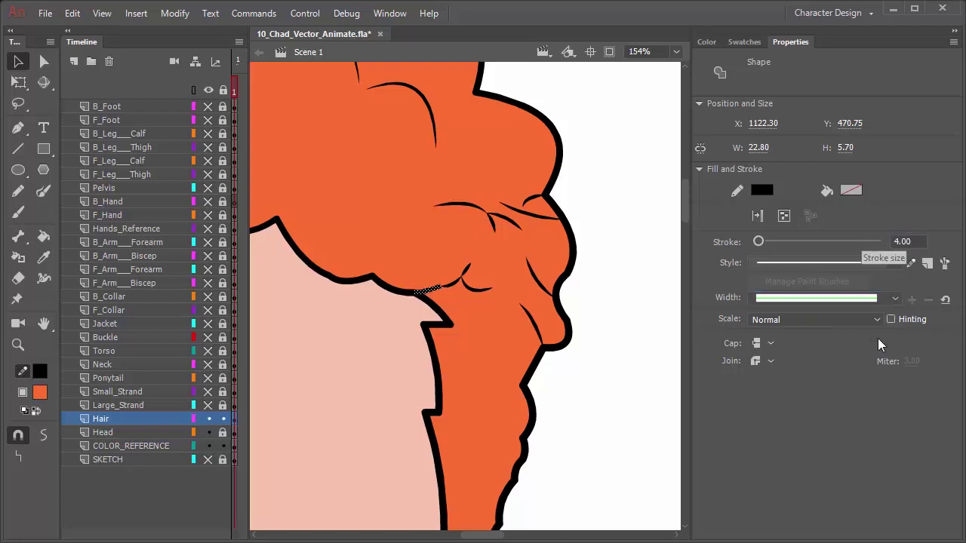
{"action": "left_click", "coordinate": [634, 287]}
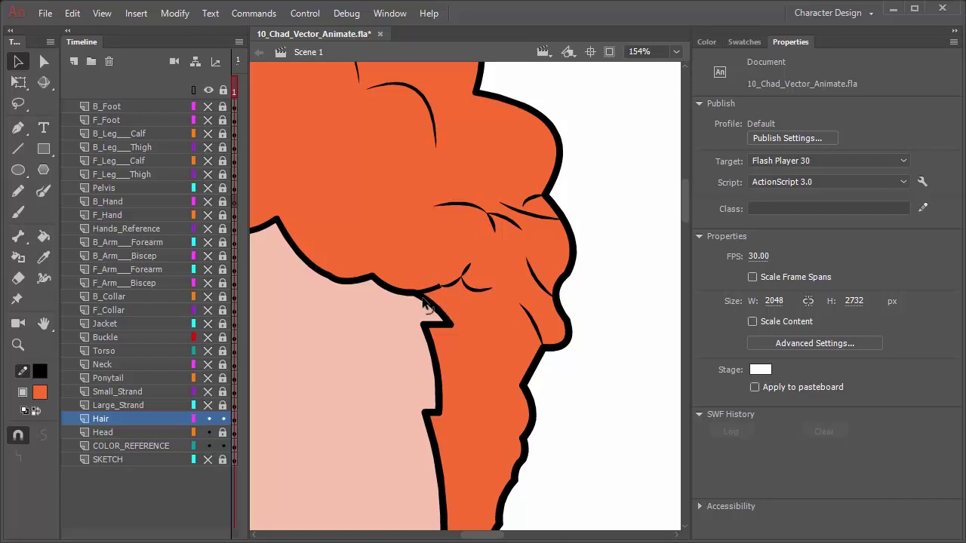
Give the short hair outline segment the oval width profile
{"action": "left_click", "coordinate": [436, 297]}
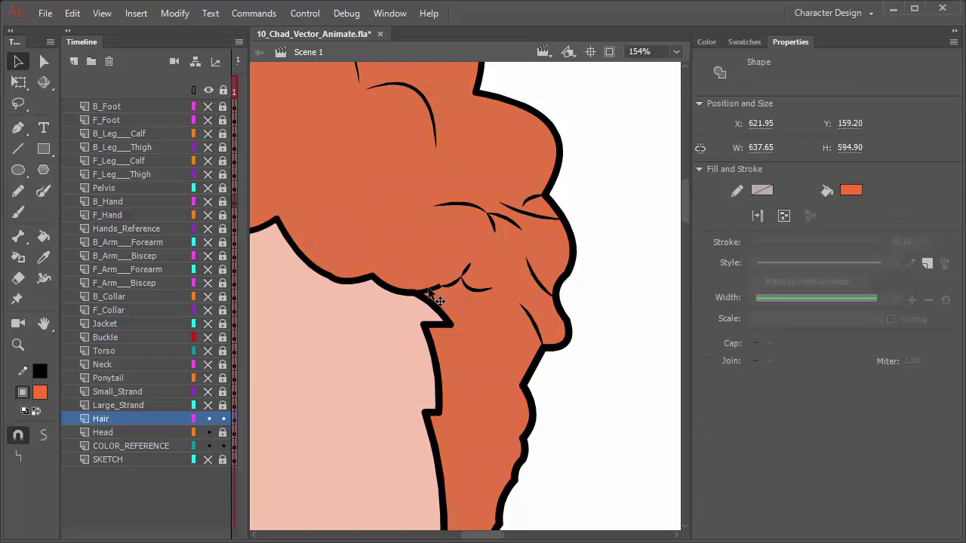
{"action": "left_click", "coordinate": [432, 292]}
{"action": "left_click", "coordinate": [864, 299]}
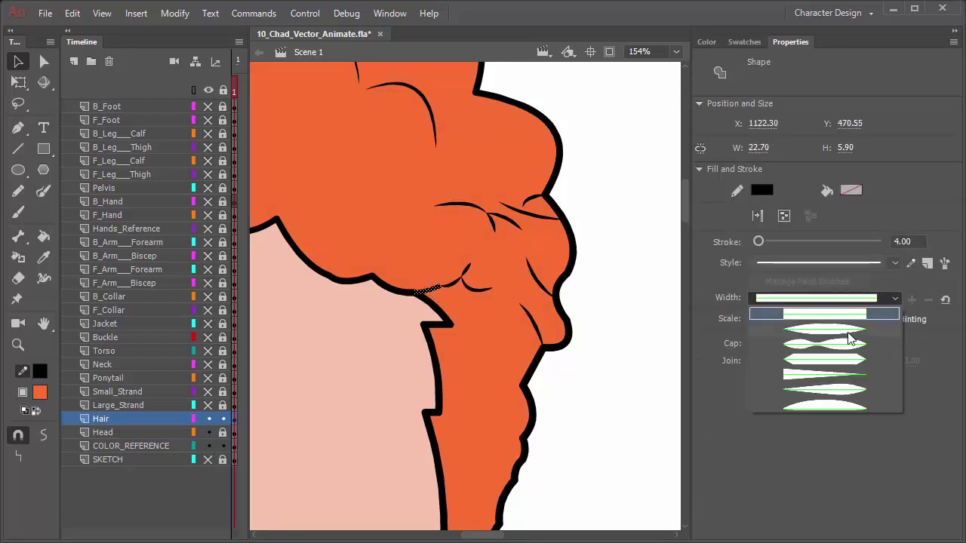
{"action": "left_click", "coordinate": [825, 330]}
{"action": "left_click", "coordinate": [615, 372]}
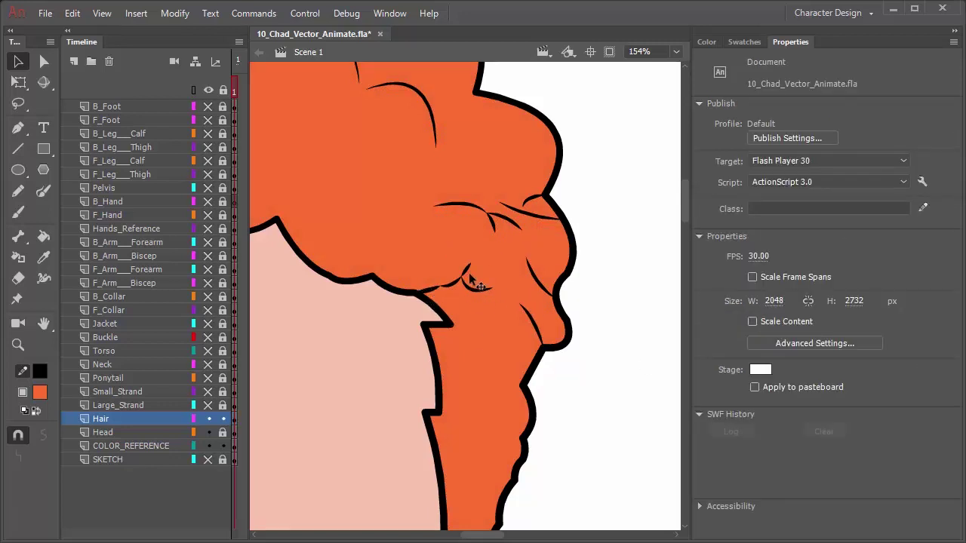
{"action": "scroll", "coordinate": [468, 343], "scroll_direction": "down", "scroll_amount": 5}
{"action": "scroll", "coordinate": [464, 340], "scroll_direction": "up", "scroll_amount": 6}
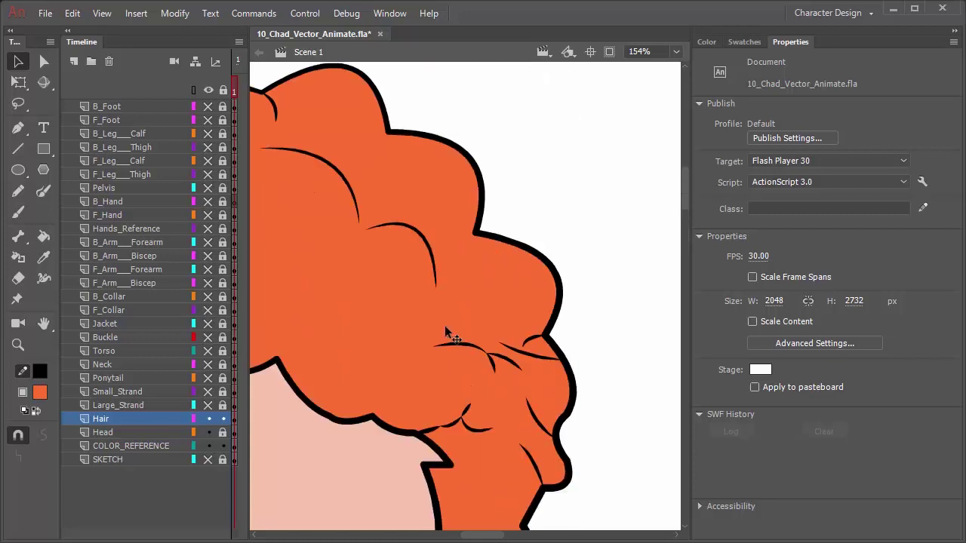
{"action": "scroll", "coordinate": [445, 332], "scroll_direction": "down", "scroll_amount": 4}
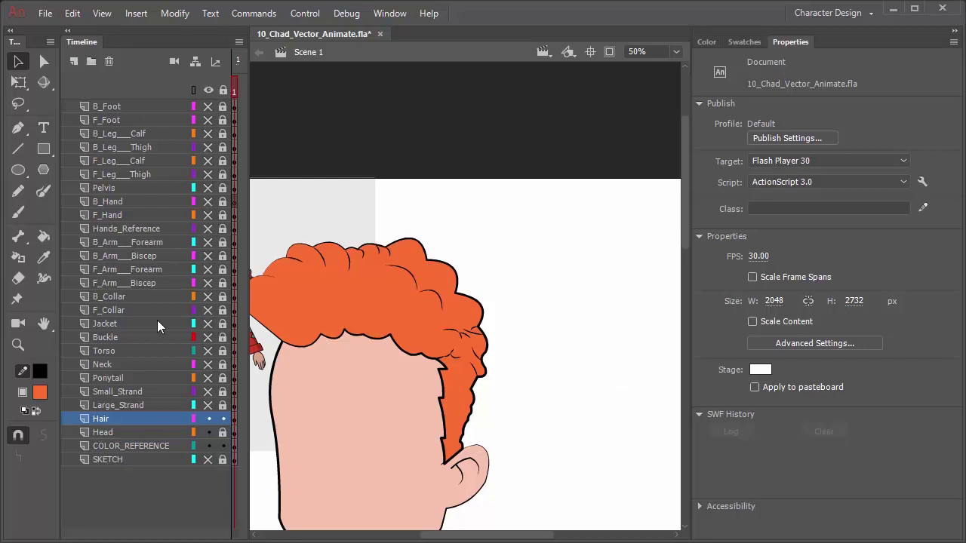
Make Large_Strand visible and unlocked, then hide the hair, head and reference layers
{"action": "left_click", "coordinate": [208, 405]}
{"action": "left_click", "coordinate": [222, 406]}
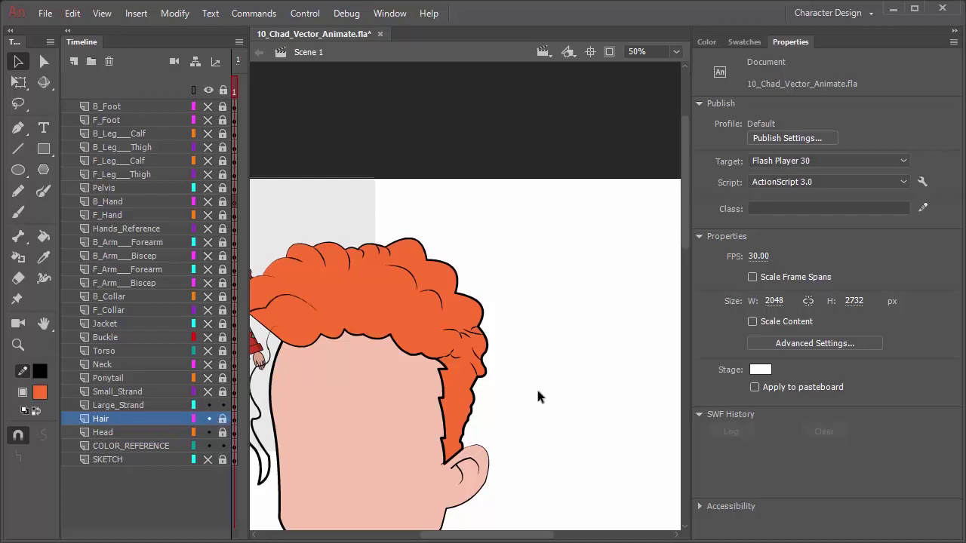
{"action": "left_click_drag", "start_coordinate": [393, 349], "coordinate": [581, 292]}
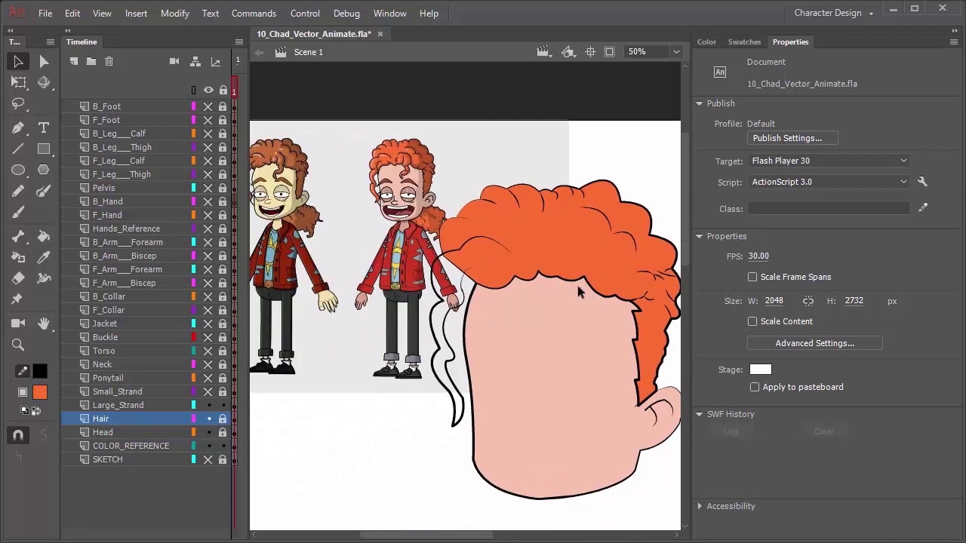
{"action": "left_click", "coordinate": [209, 405], "text": "alt"}
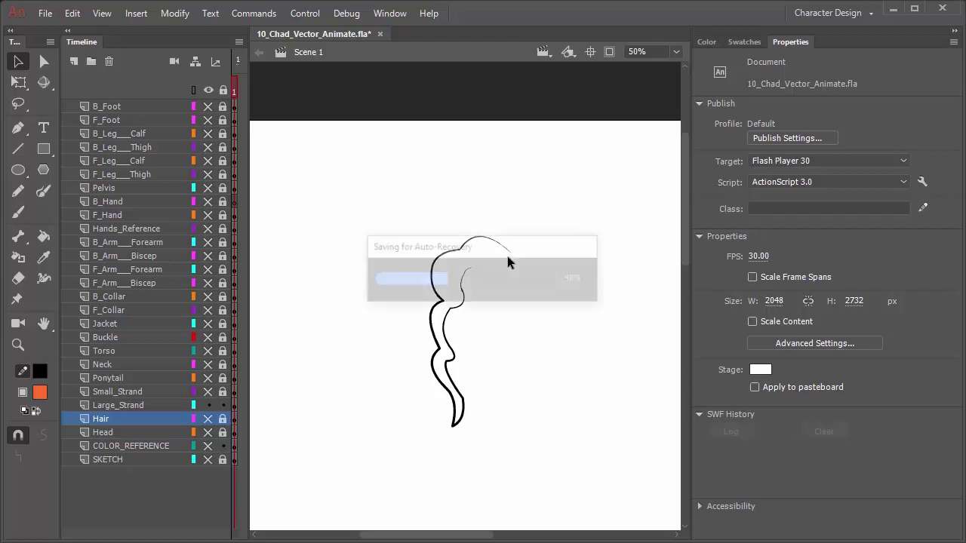
On the Large_Strand layer, draw a straight line closing the top of the strand
{"action": "left_click", "coordinate": [24, 147]}
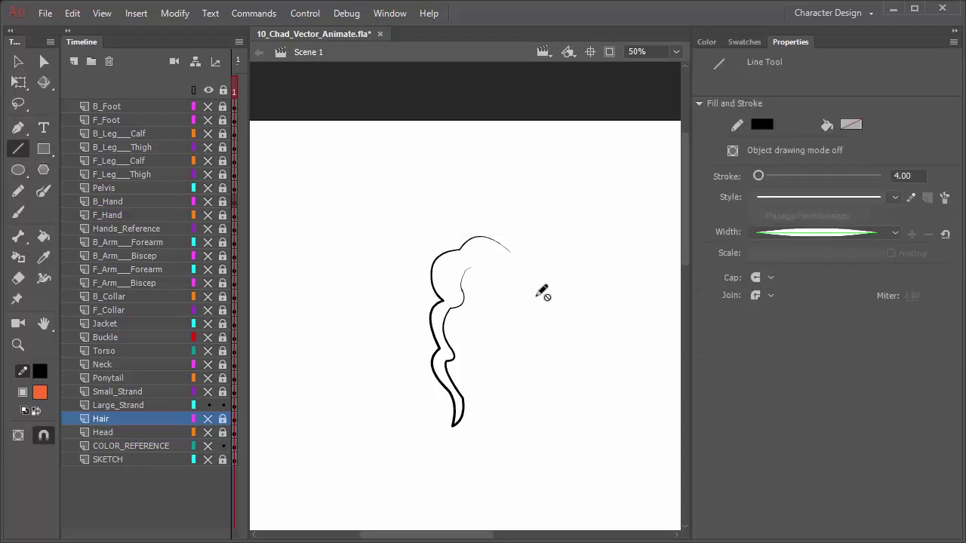
{"action": "left_click", "coordinate": [151, 408]}
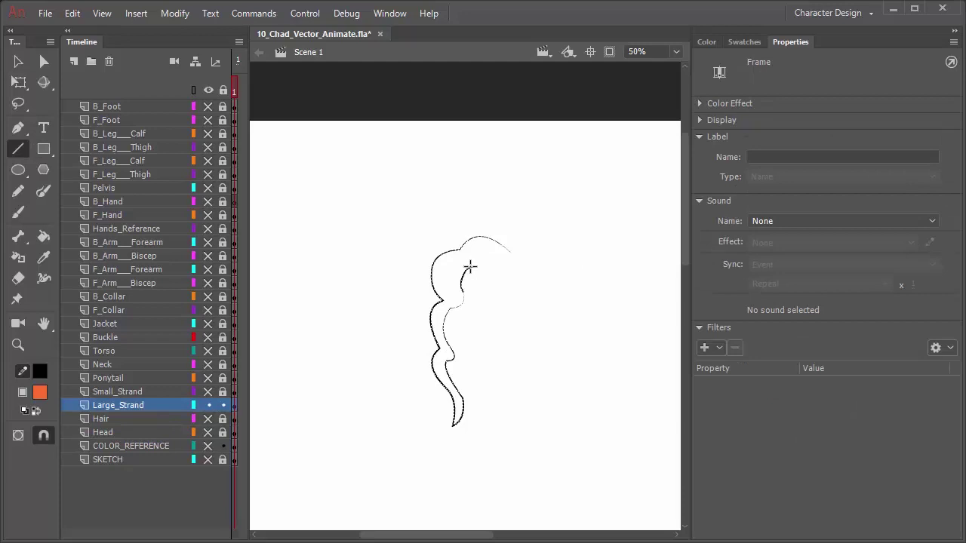
{"action": "left_click_drag", "start_coordinate": [475, 266], "coordinate": [510, 254]}
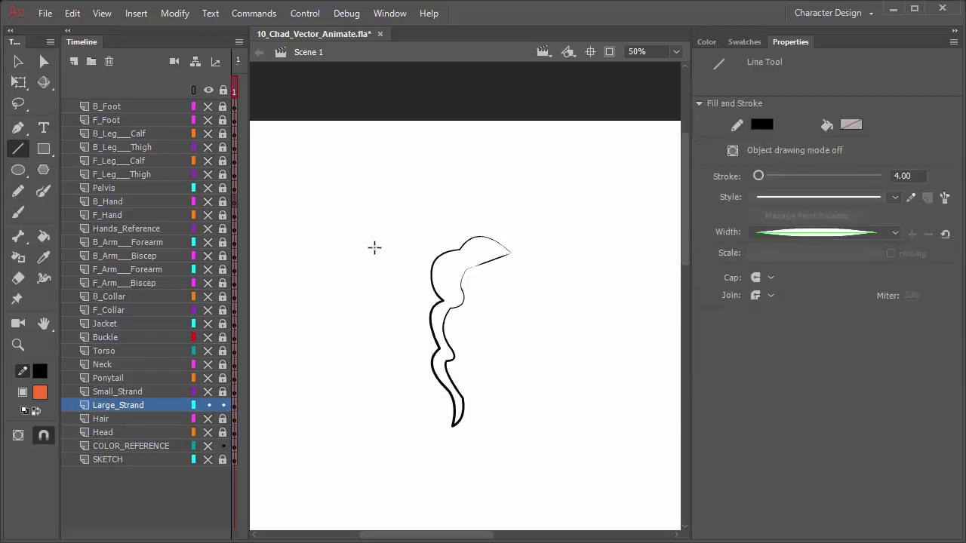
{"action": "scroll", "coordinate": [498, 268], "scroll_direction": "up", "scroll_amount": 3}
{"action": "scroll", "coordinate": [491, 276], "scroll_direction": "down", "scroll_amount": 3}
{"action": "scroll", "coordinate": [491, 264], "scroll_direction": "up", "scroll_amount": 5}
{"action": "scroll", "coordinate": [455, 317], "scroll_direction": "up", "scroll_amount": 4}
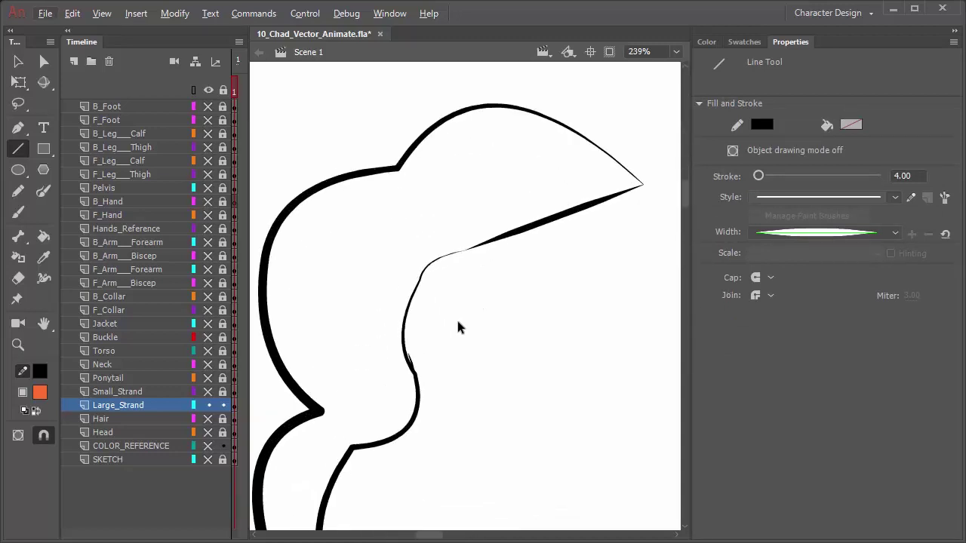
{"action": "scroll", "coordinate": [470, 332], "scroll_direction": "down", "scroll_amount": 4}
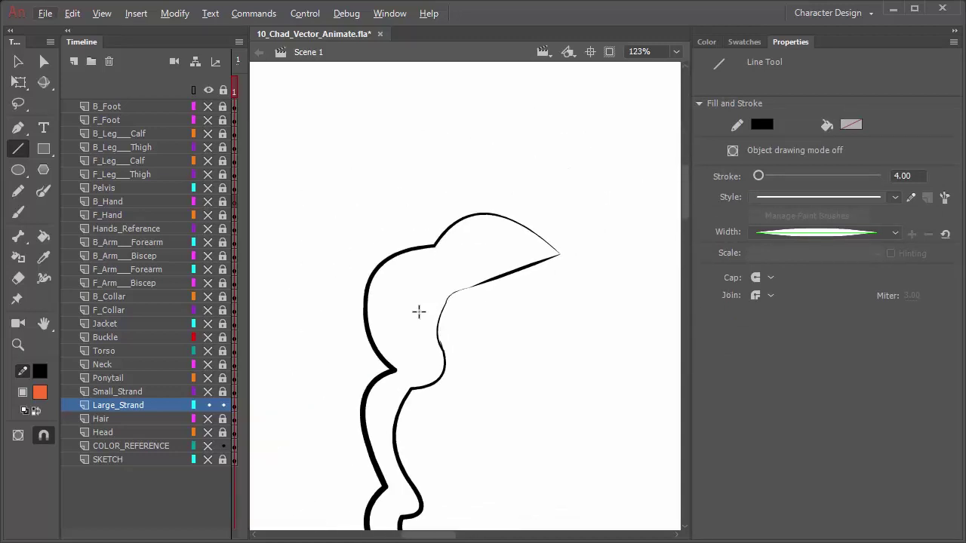
Fill the large strand orange, delete the extra closing stroke, and show the Hair layer
{"action": "left_click", "coordinate": [44, 237]}
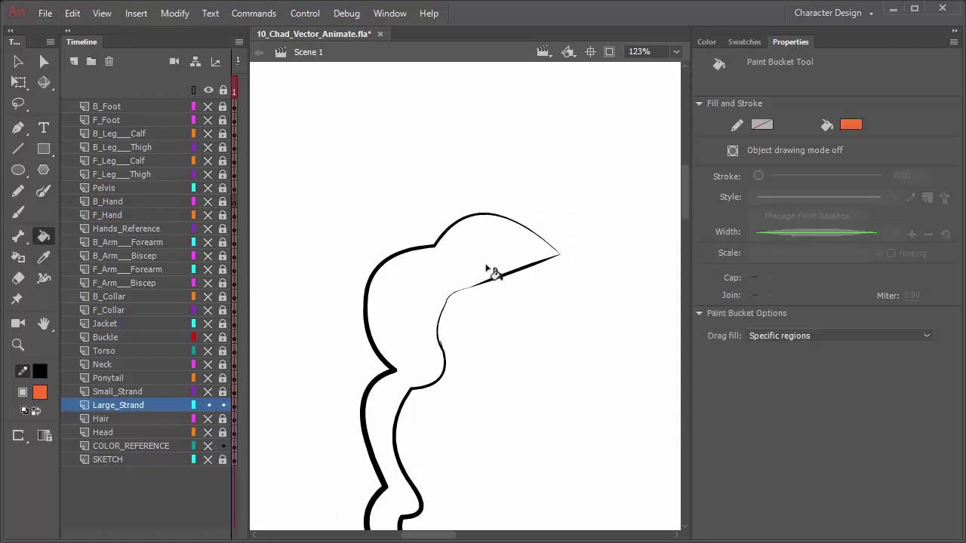
{"action": "left_click", "coordinate": [444, 275]}
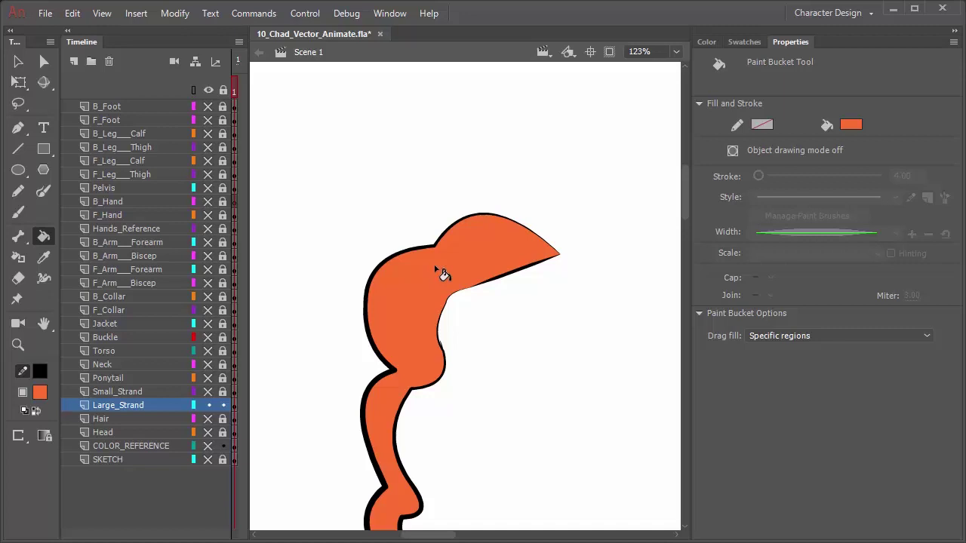
{"action": "key", "text": "v"}
{"action": "left_click", "coordinate": [503, 278]}
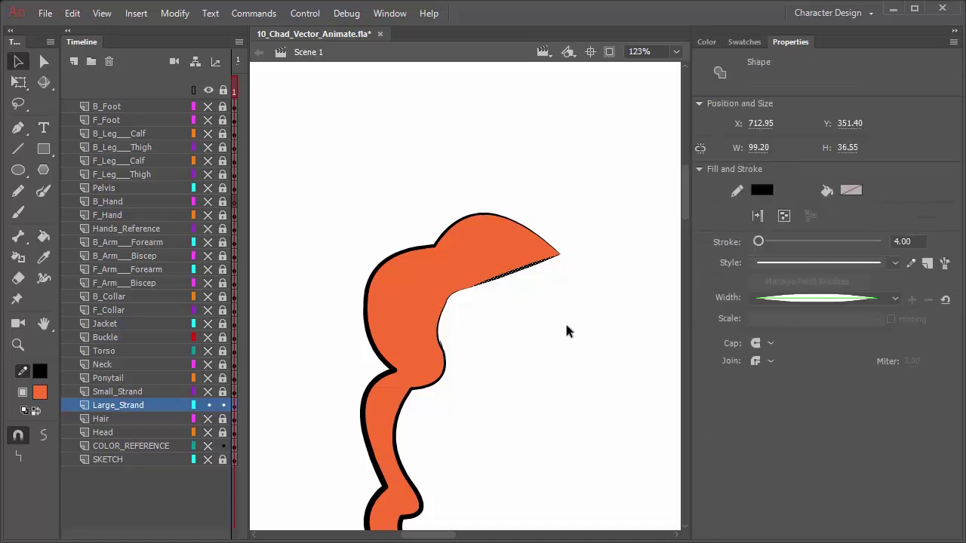
{"action": "key", "text": "Delete"}
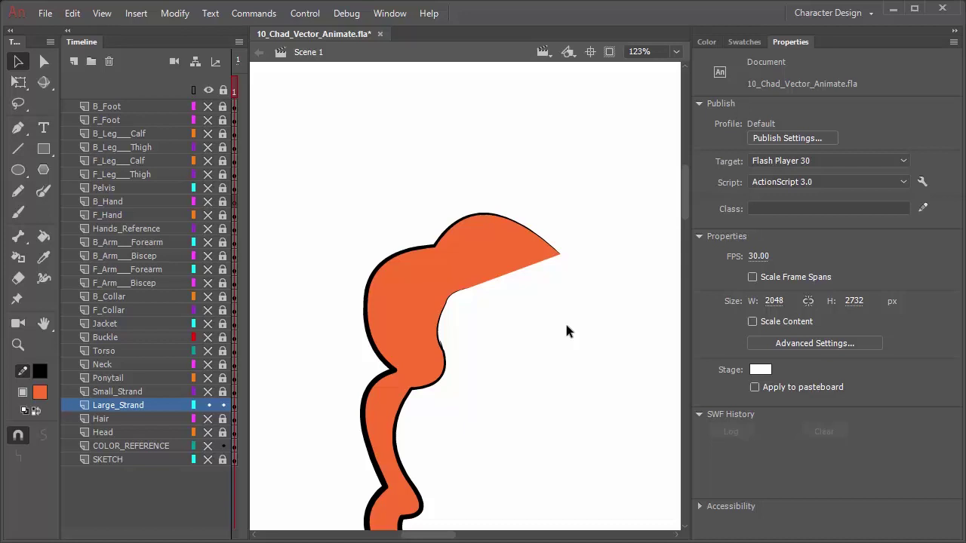
{"action": "left_click", "coordinate": [209, 419]}
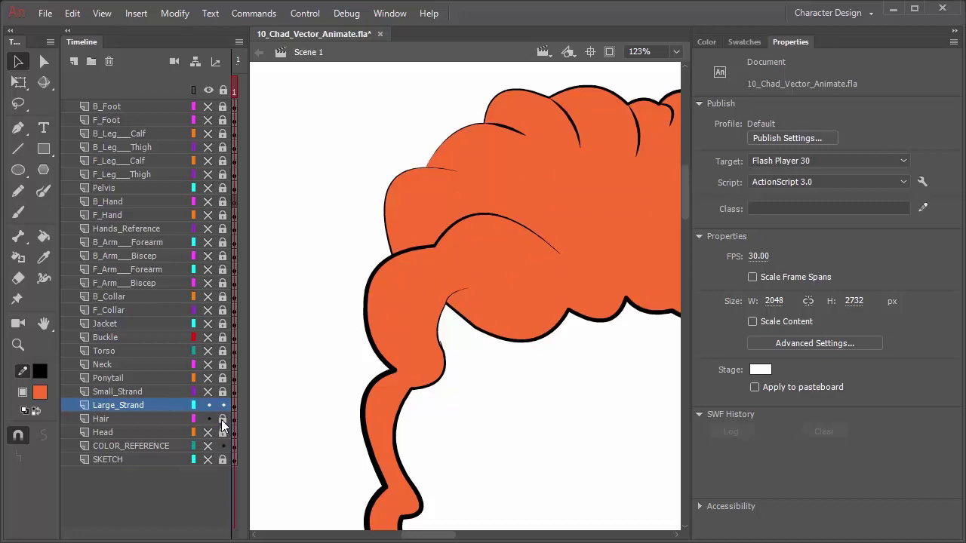
Show and activate Small_Strand, then draw a line closing the small strand's gap
{"action": "left_click_drag", "start_coordinate": [610, 323], "coordinate": [255, 302]}
{"action": "left_click_drag", "start_coordinate": [464, 326], "coordinate": [478, 318]}
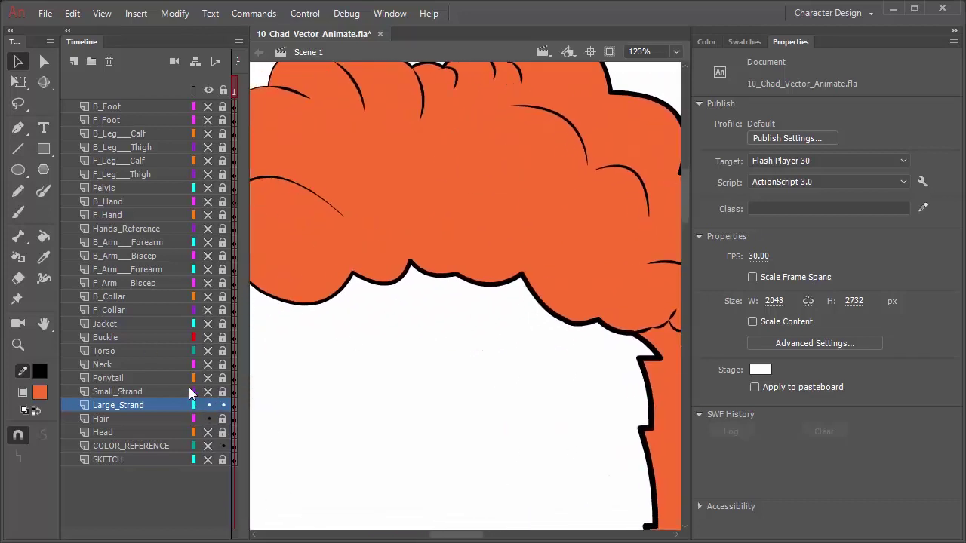
{"action": "left_click", "coordinate": [208, 392]}
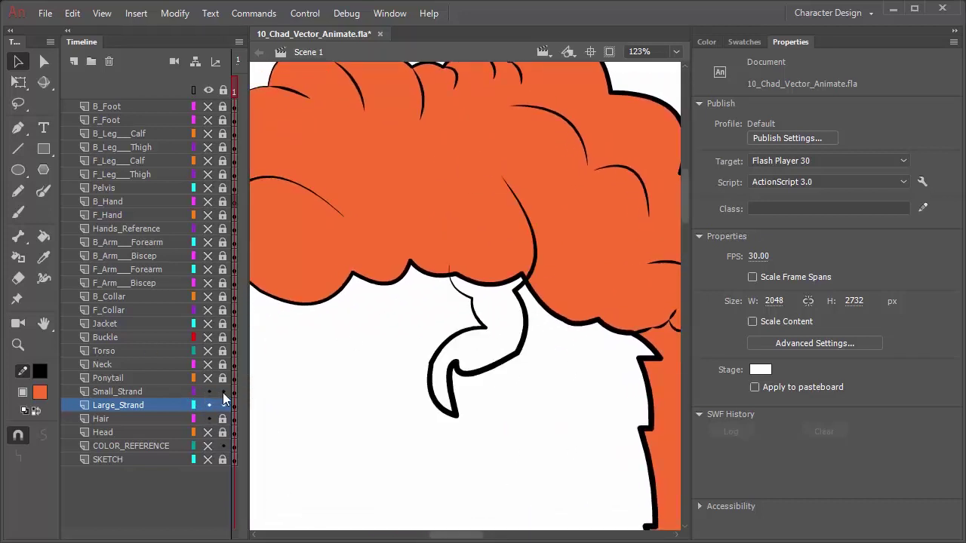
{"action": "left_click", "coordinate": [149, 394]}
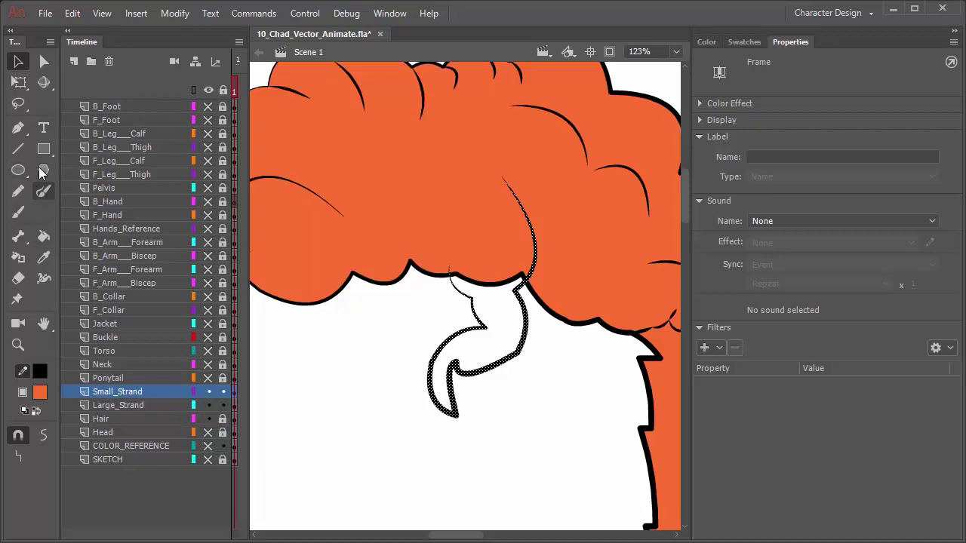
{"action": "left_click", "coordinate": [18, 149]}
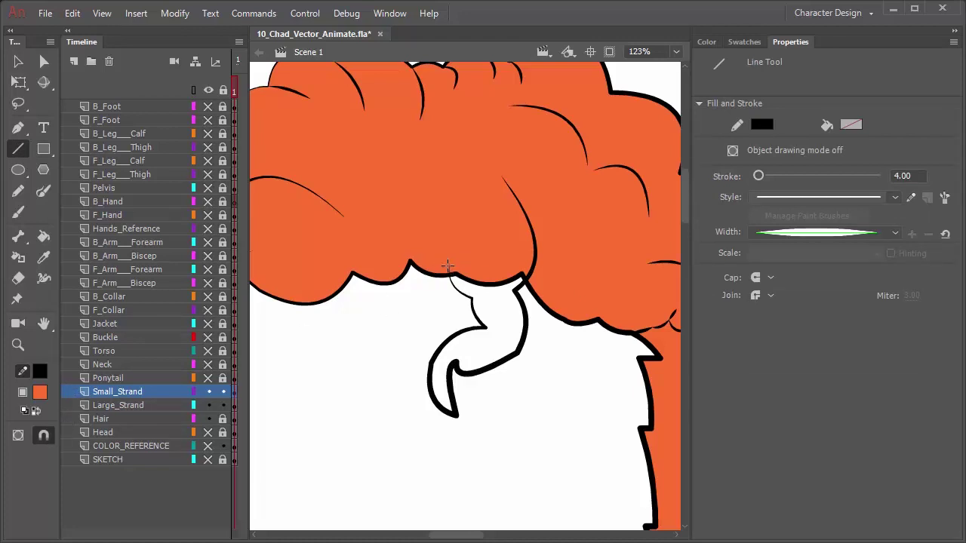
{"action": "left_click_drag", "start_coordinate": [448, 266], "coordinate": [501, 178]}
Fill the small strand orange and delete the temporary closing line
{"action": "key", "text": "p"}
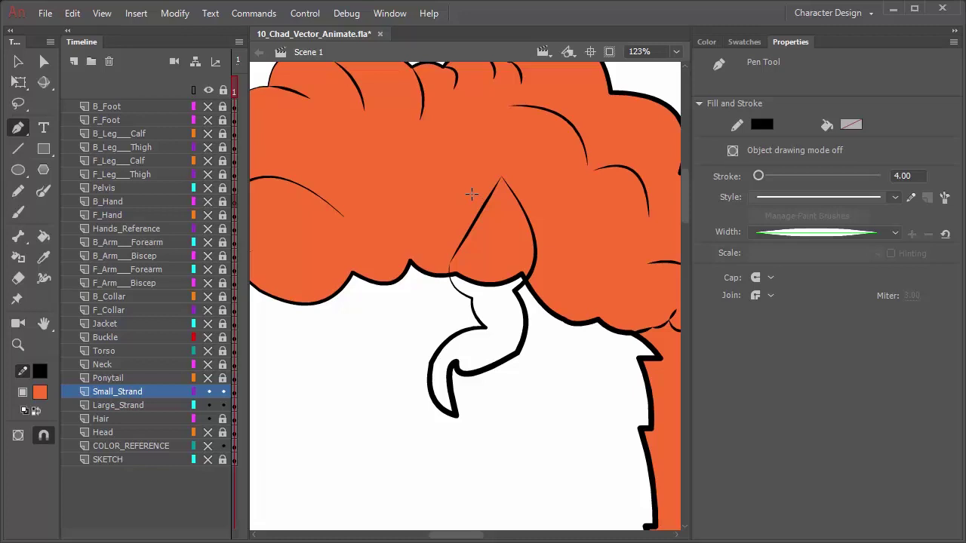
{"action": "key", "text": "k"}
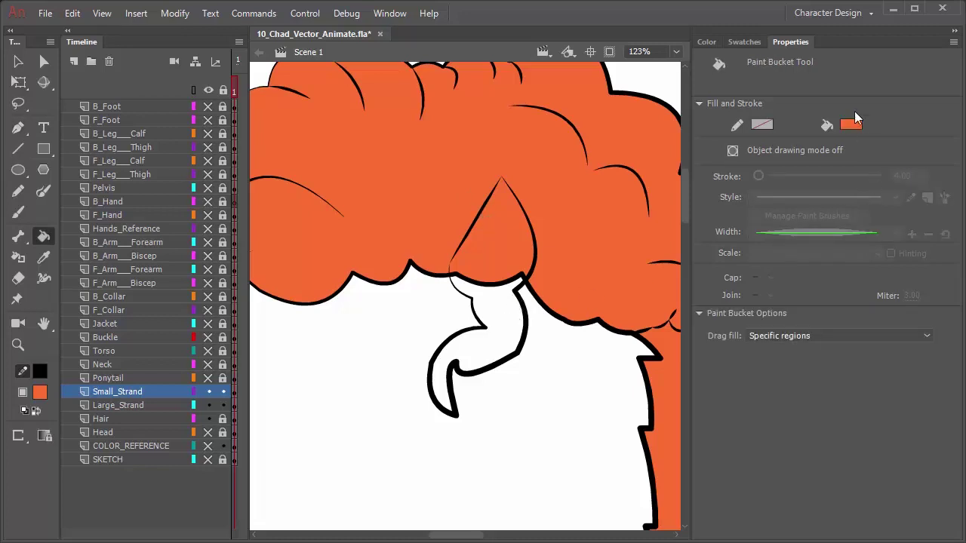
{"action": "left_click", "coordinate": [505, 343]}
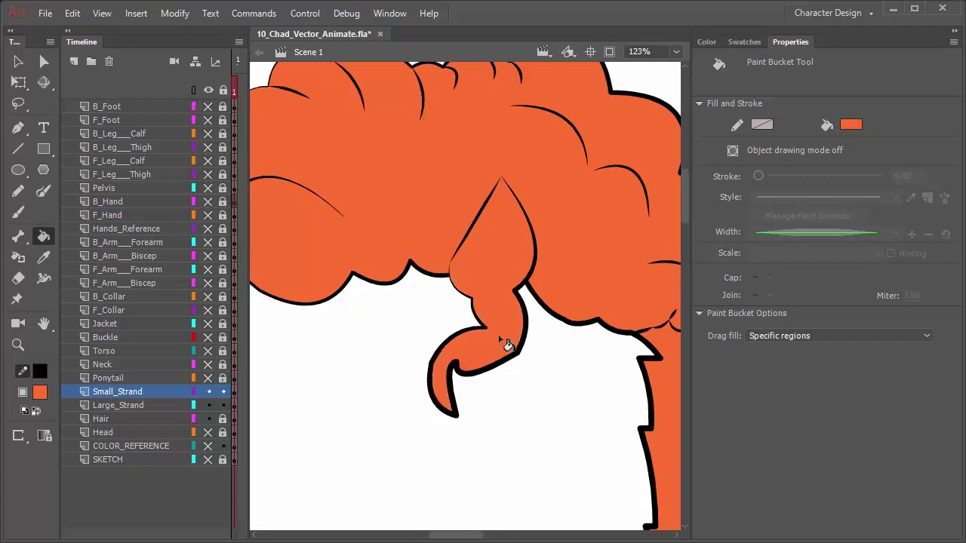
{"action": "key", "text": "v"}
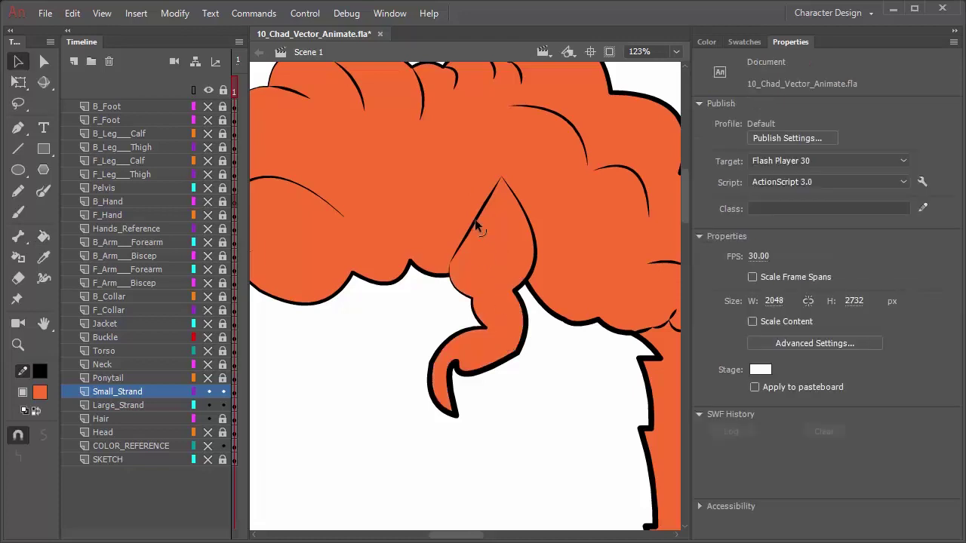
{"action": "left_click", "coordinate": [476, 223]}
{"action": "key", "text": "Delete"}
Zoom out and show, unlock and activate the Ponytail layer
{"action": "scroll", "coordinate": [495, 274], "scroll_direction": "down", "scroll_amount": 2}
{"action": "scroll", "coordinate": [498, 276], "scroll_direction": "down", "scroll_amount": 3}
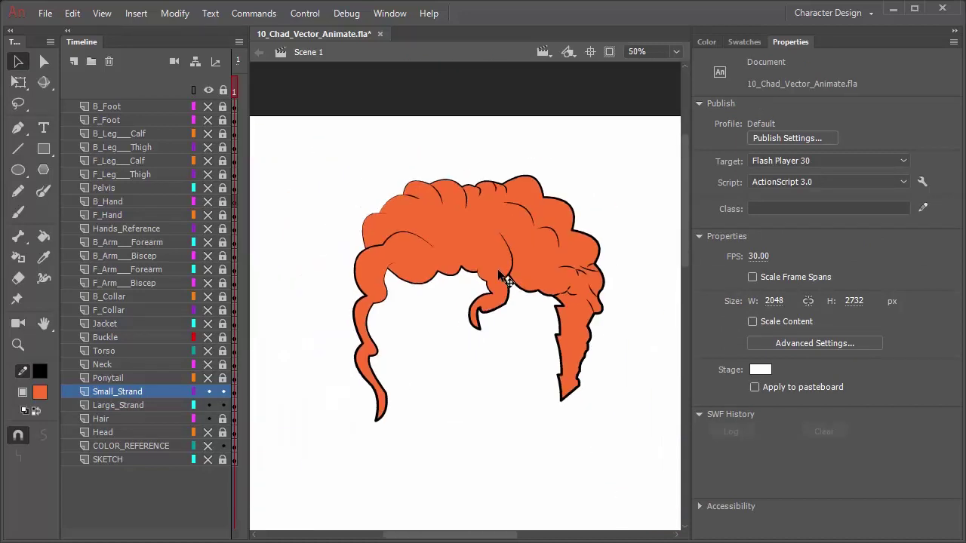
{"action": "scroll", "coordinate": [498, 276], "scroll_direction": "up", "scroll_amount": 5}
{"action": "scroll", "coordinate": [498, 273], "scroll_direction": "down", "scroll_amount": 4}
{"action": "scroll", "coordinate": [498, 273], "scroll_direction": "up", "scroll_amount": 2}
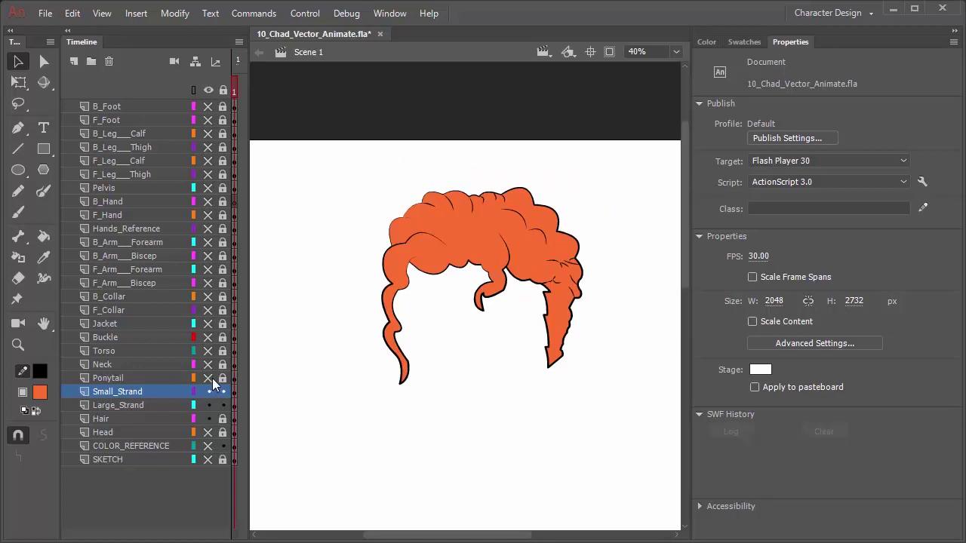
{"action": "left_click", "coordinate": [209, 378]}
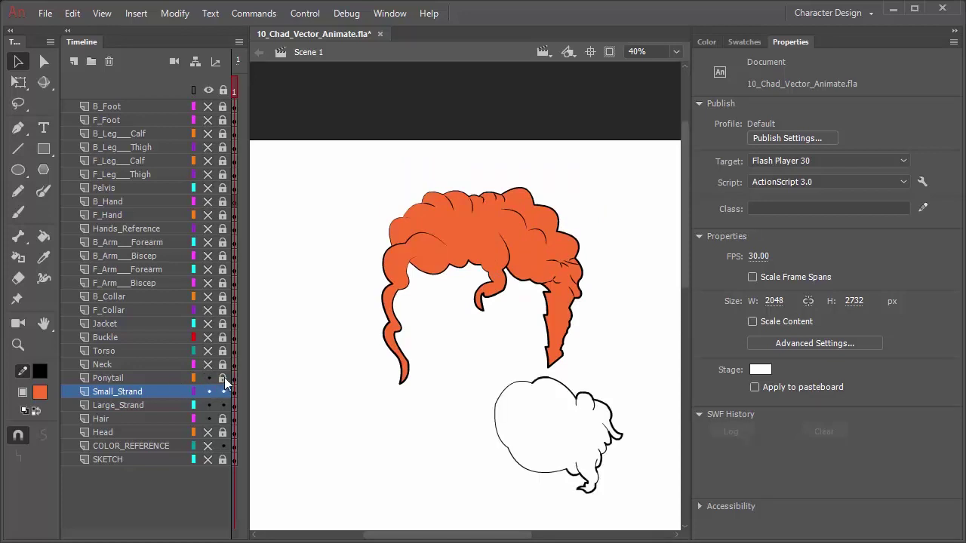
{"action": "left_click", "coordinate": [223, 378]}
{"action": "left_click", "coordinate": [143, 378]}
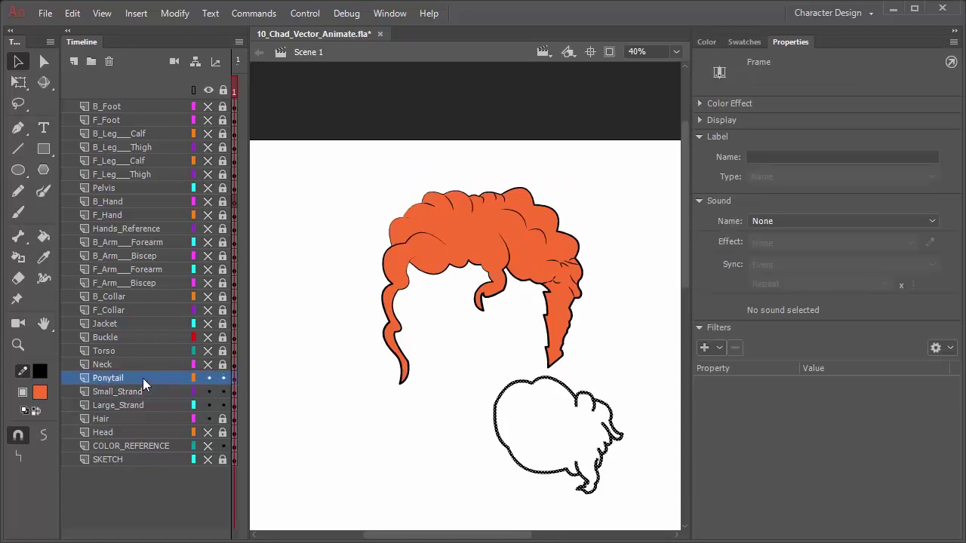
Fill the ponytail orange, deselect it, and show the Head layer beneath the hair
{"action": "key", "text": "k"}
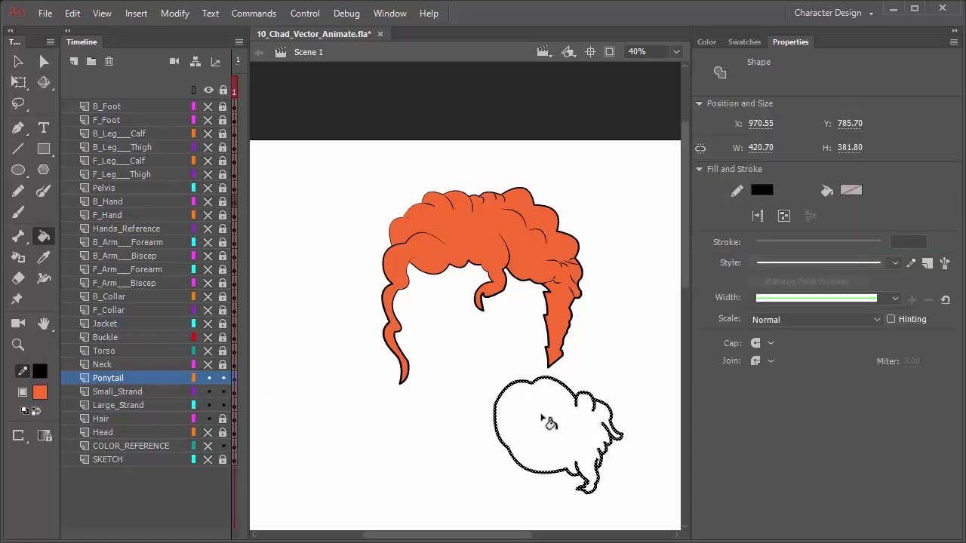
{"action": "left_click", "coordinate": [541, 417]}
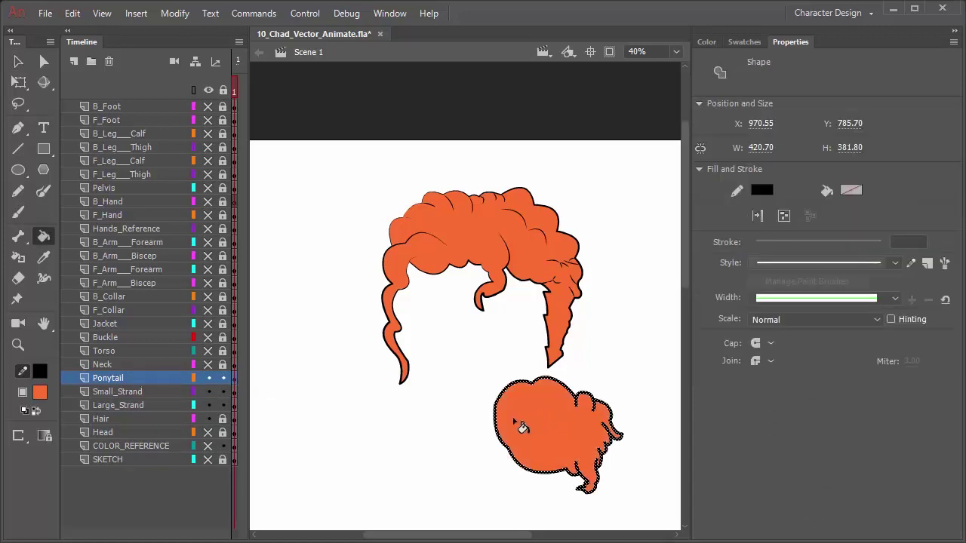
{"action": "left_click", "coordinate": [12, 60]}
{"action": "left_click", "coordinate": [352, 179]}
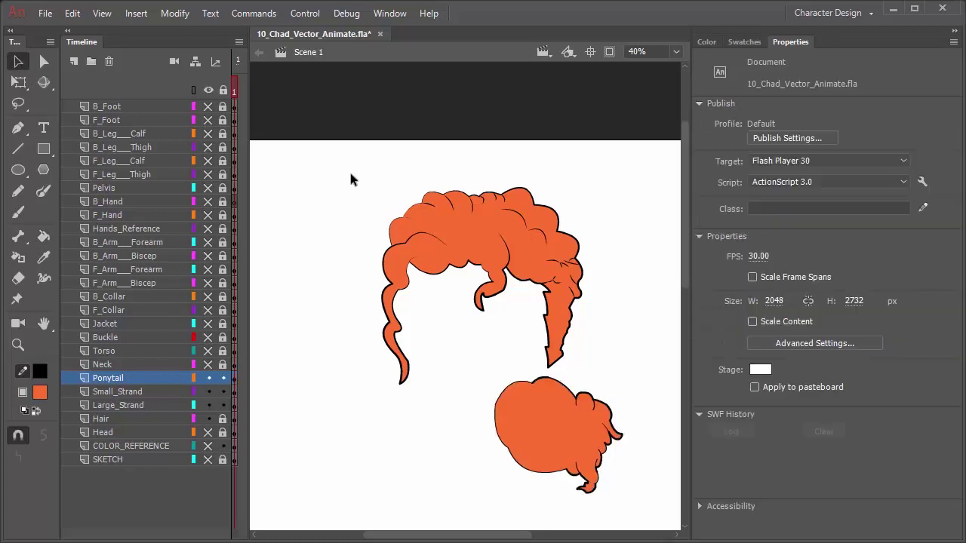
{"action": "left_click", "coordinate": [203, 433]}
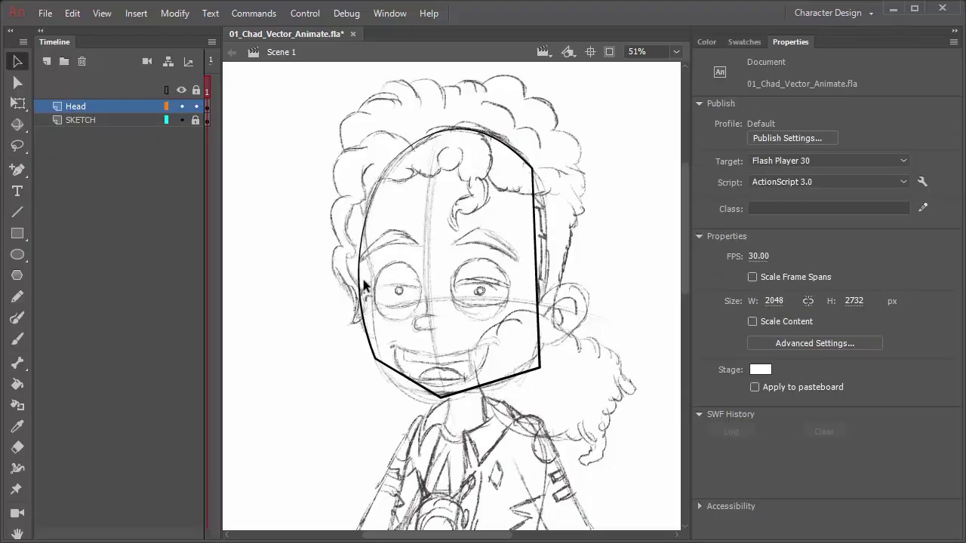
Delete the stray blob, draw connected lines from the stroke end, and select the lower forearm circle
{"action": "left_click_drag", "start_coordinate": [582, 496], "coordinate": [421, 395]}
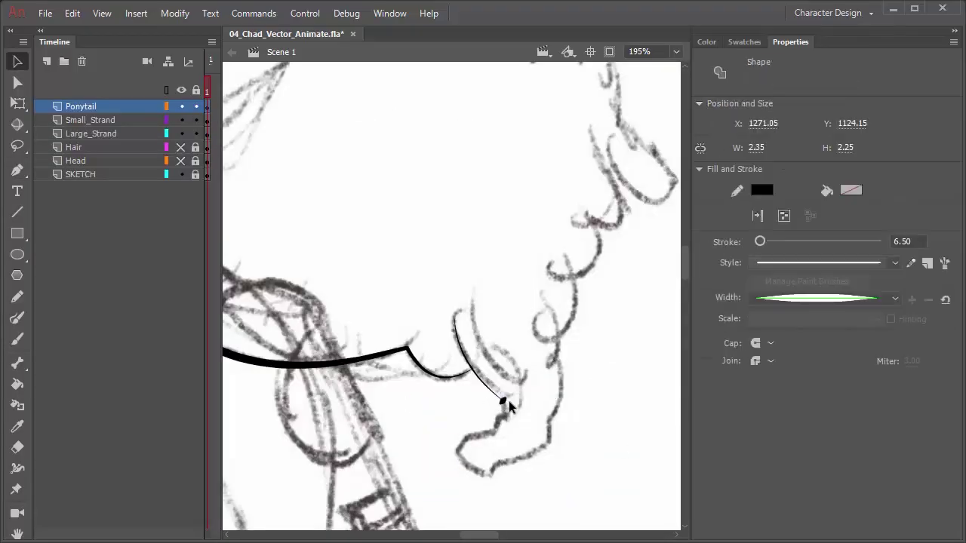
{"action": "key", "text": "Delete"}
{"action": "key", "text": "n"}
{"action": "mouse_move", "coordinate": [500, 398]}
{"action": "left_mouse_down"}
{"action": "mouse_move", "coordinate": [500, 413]}
{"action": "mouse_move", "coordinate": [469, 437]}
{"action": "left_mouse_up"}
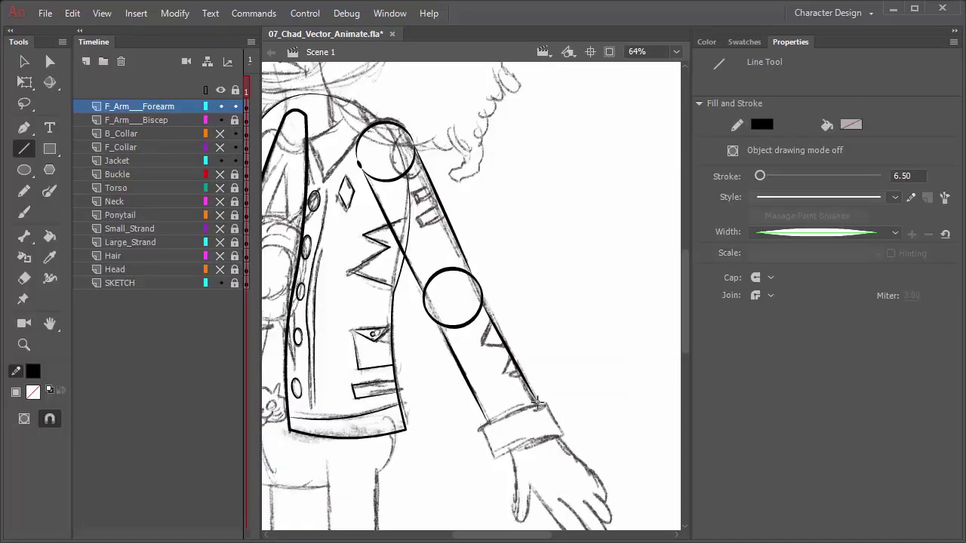
{"action": "key", "text": "q"}
{"action": "left_click", "coordinate": [441, 321]}
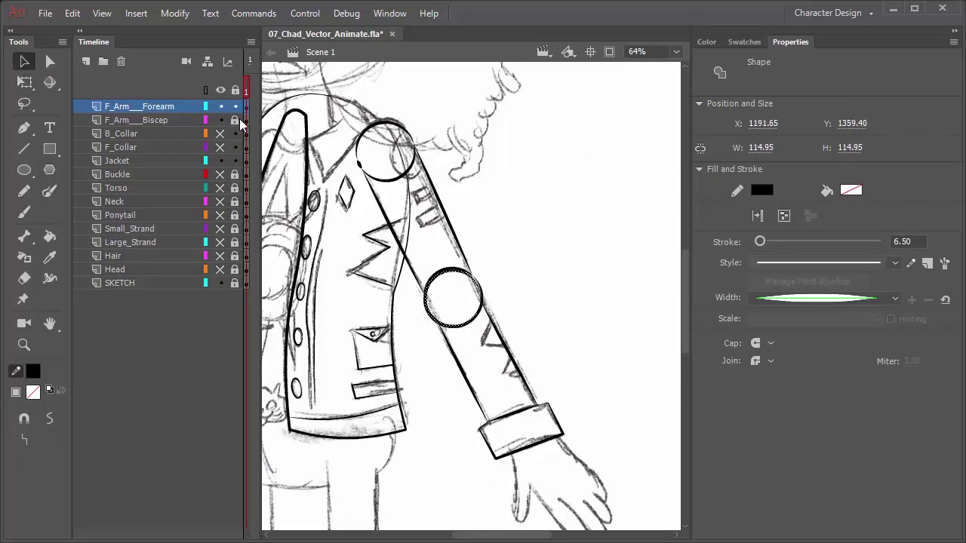